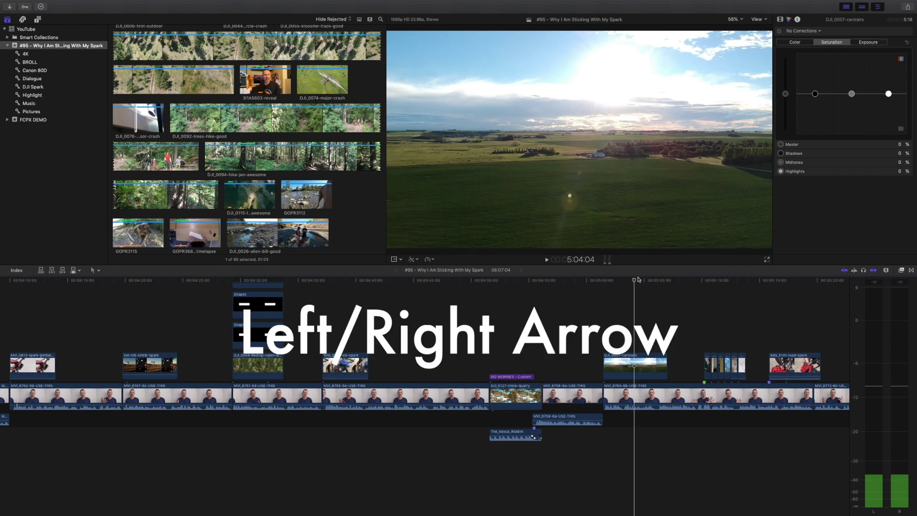
pyautogui.press('Right')
pyautogui.press('Right')
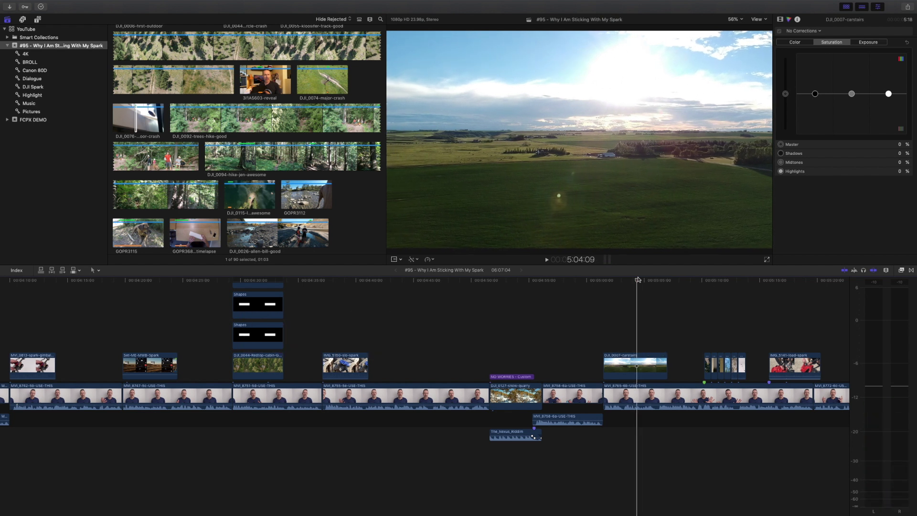
# Step the playhead by a frame and by larger jumps, then preview DJI_0092-trees-hike-good
pyautogui.hotkey('shift', 'Left')
pyautogui.hotkey('shift', 'Left')
pyautogui.hotkey('shift', 'Left')
pyautogui.hotkey('shift', 'Left')
pyautogui.hotkey('shift', 'Left')
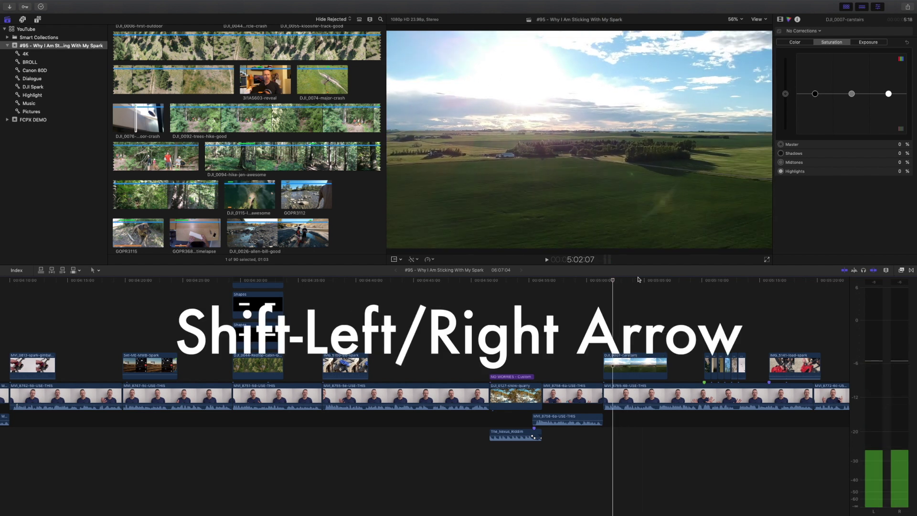
pyautogui.hotkey('shift', 'Right')
pyautogui.hotkey('shift', 'Right')
pyautogui.hotkey('shift', 'Right')
pyautogui.hotkey('shift', 'Right')
pyautogui.hotkey('shift', 'Right')
pyautogui.hotkey('shift', 'Right')
pyautogui.hotkey('shift', 'Right')
pyautogui.hotkey('shift', 'Right')
pyautogui.hotkey('shift', 'Right')
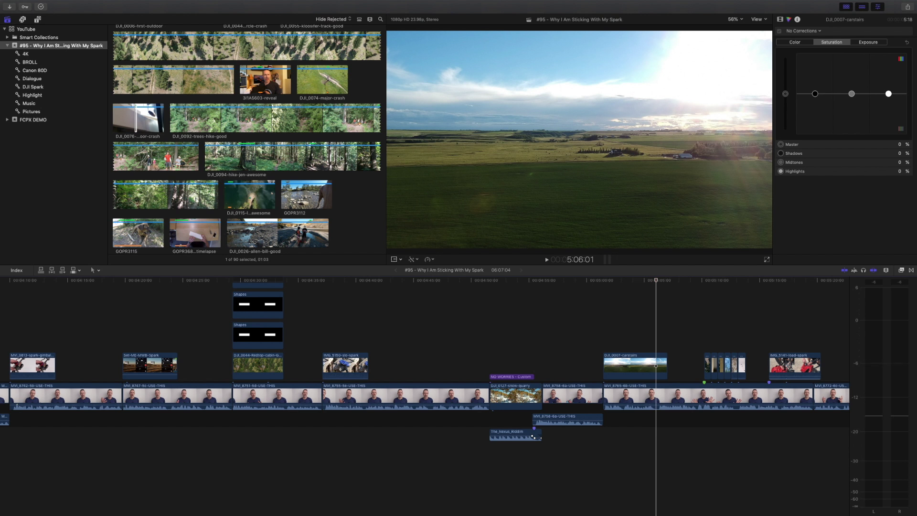
pyautogui.click(198, 119)
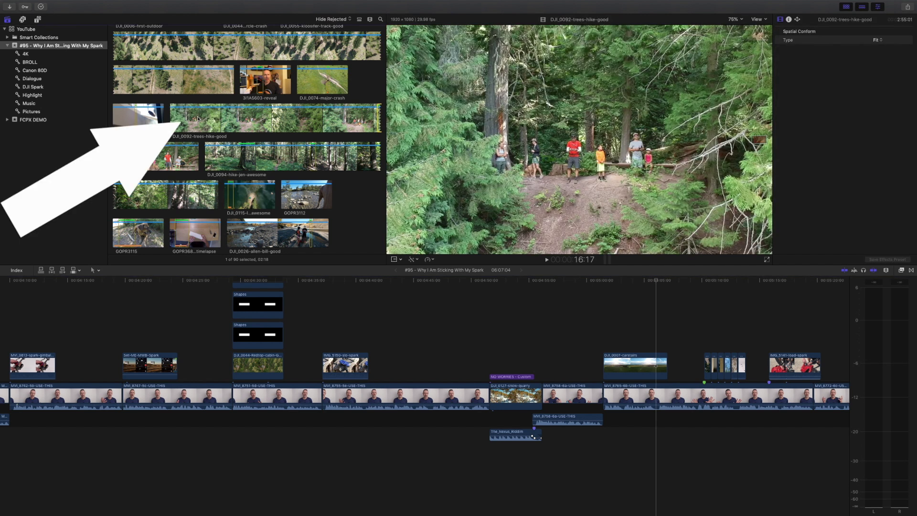
# Jump the playhead through edit points into the NO WORRIES clip, then select browser clip GOPR3115
pyautogui.press('Down')
pyautogui.press('Down')
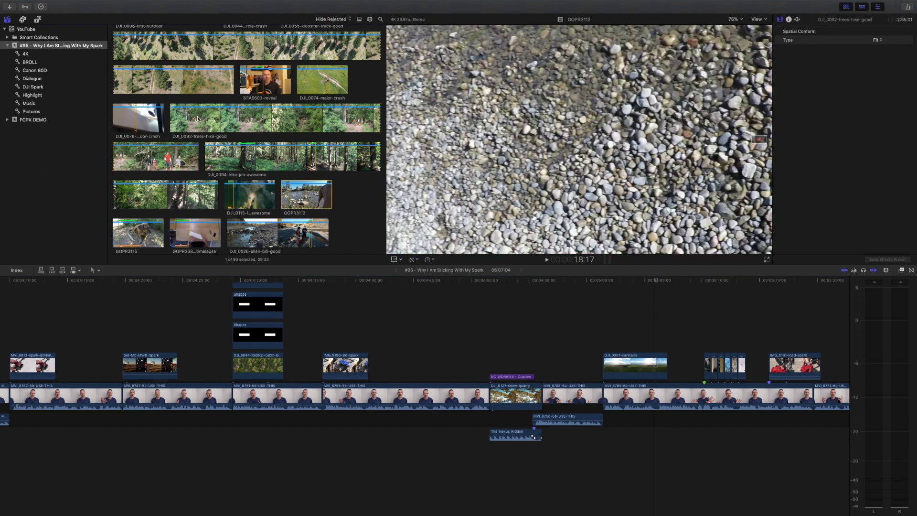
pyautogui.click(425, 281)
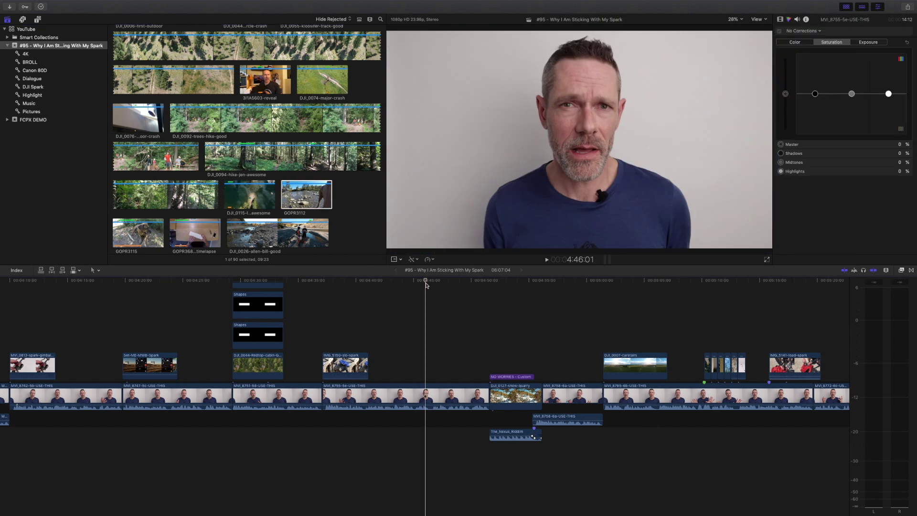
pyautogui.press('Up')
pyautogui.press('Up')
pyautogui.press('Up')
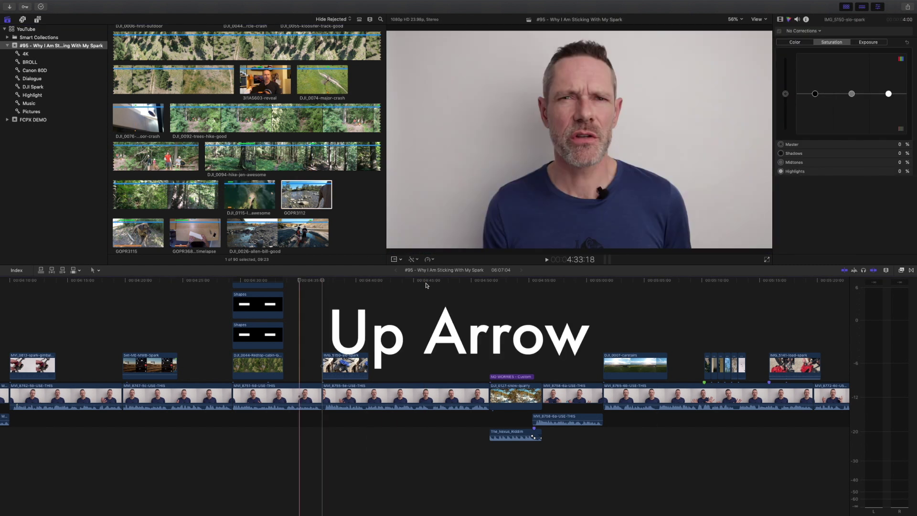
pyautogui.press('Up')
pyautogui.press('Up')
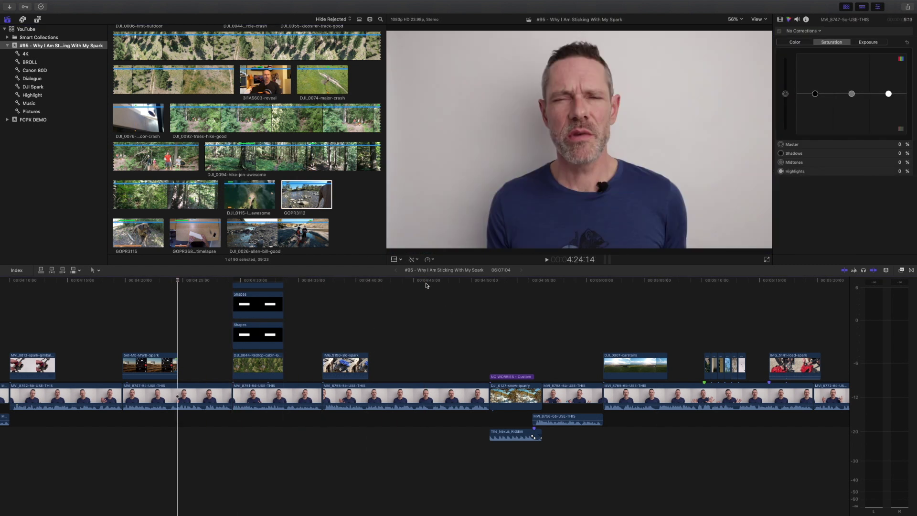
pyautogui.press('Down')
pyautogui.press('Down')
pyautogui.press('Down')
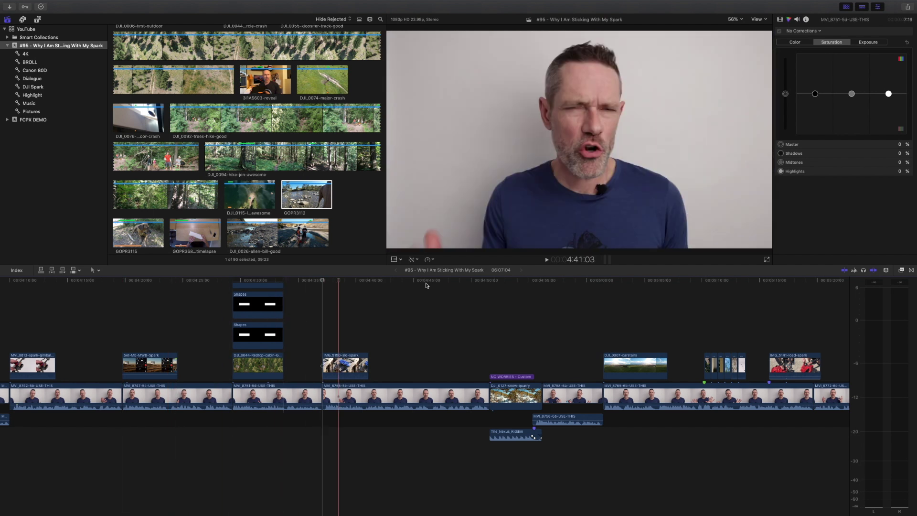
pyautogui.press('Down')
pyautogui.press('Down')
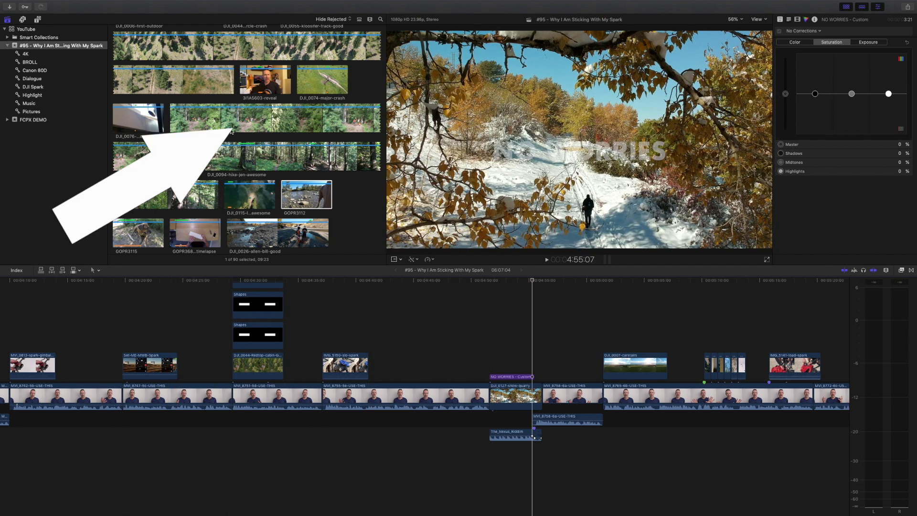
pyautogui.press('Up')
pyautogui.press('Up')
pyautogui.press('Up')
pyautogui.press('Up')
pyautogui.press('Up')
pyautogui.press('Up')
pyautogui.press('Up')
pyautogui.press('Up')
pyautogui.press('Up')
pyautogui.press('Up')
pyautogui.press('Up')
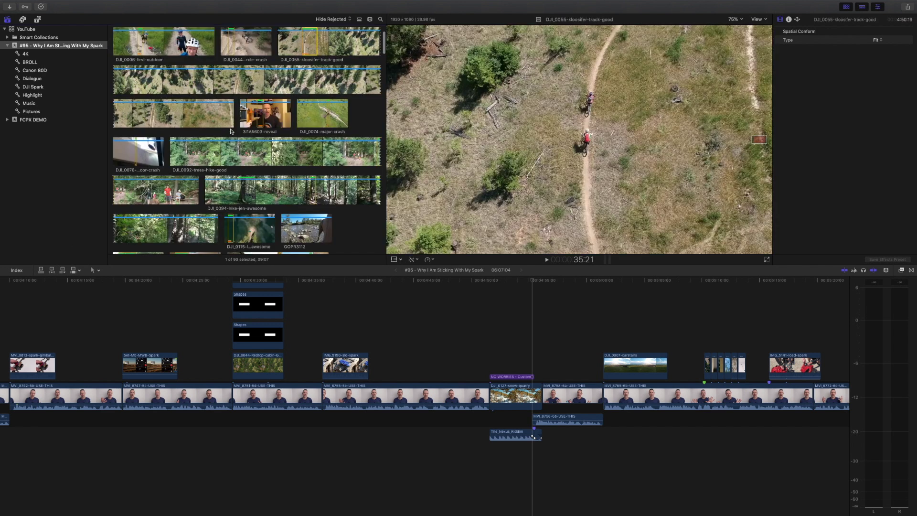
pyautogui.press('Down')
pyautogui.press('Down')
pyautogui.press('Down')
pyautogui.press('Down')
pyautogui.press('Down')
pyautogui.press('Down')
pyautogui.press('Down')
pyautogui.press('Down')
pyautogui.press('Down')
pyautogui.press('Down')
pyautogui.press('Down')
pyautogui.press('Down')
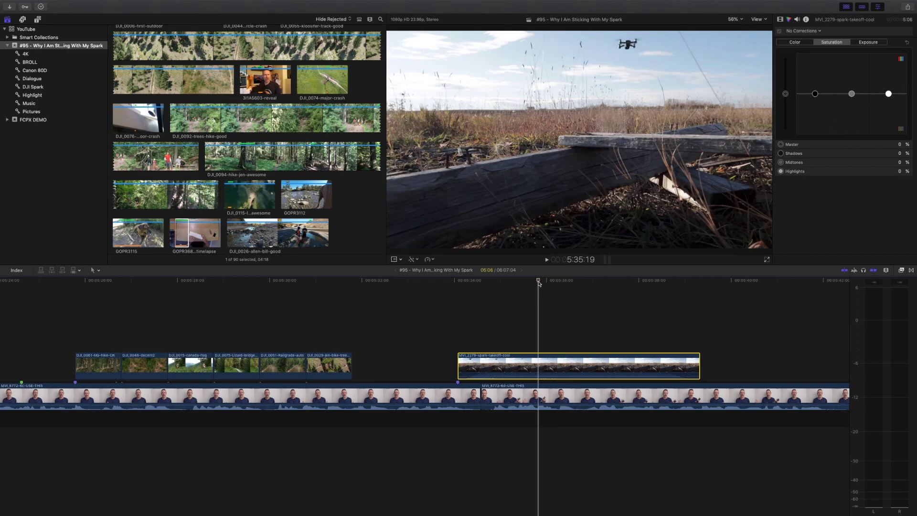
# Nudge MVI_2279-spark-takeoff-cool by single and ten-frame steps, leaving it slightly earlier
pyautogui.press(',')
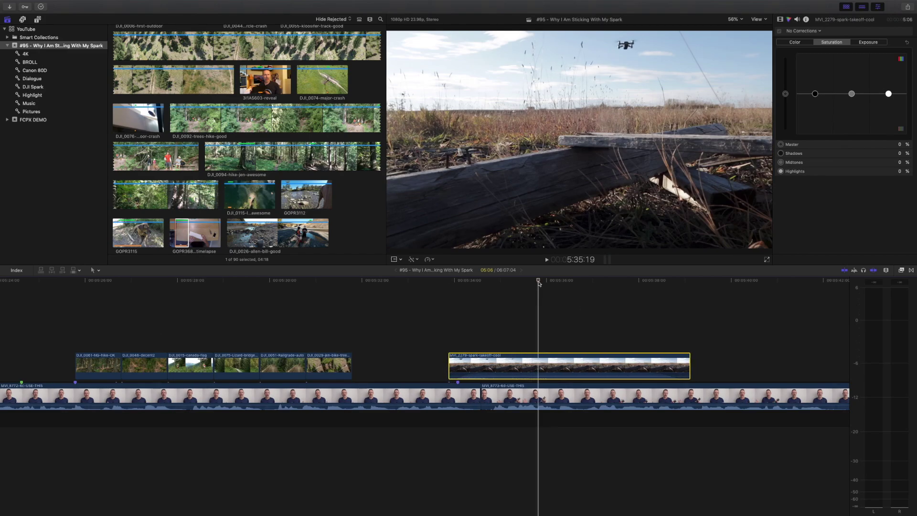
pyautogui.press('.')
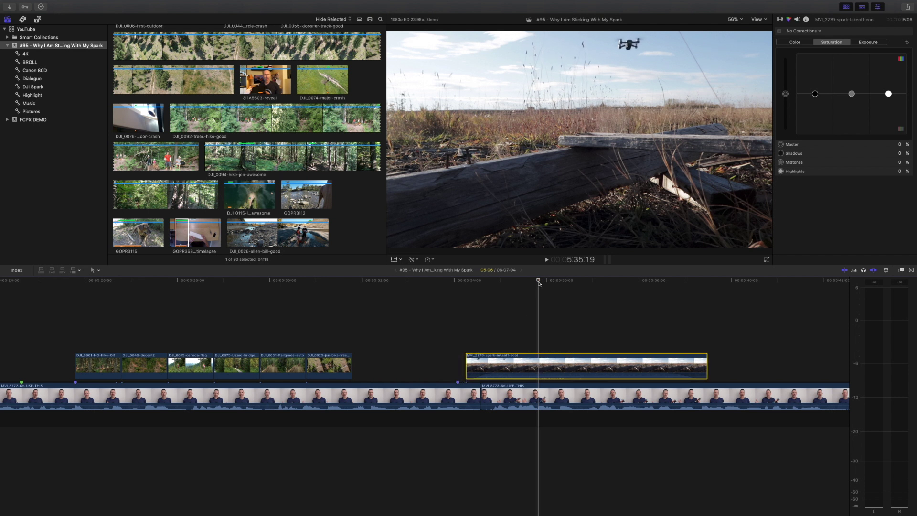
pyautogui.hotkey('shift', ',')
pyautogui.hotkey('shift', ',')
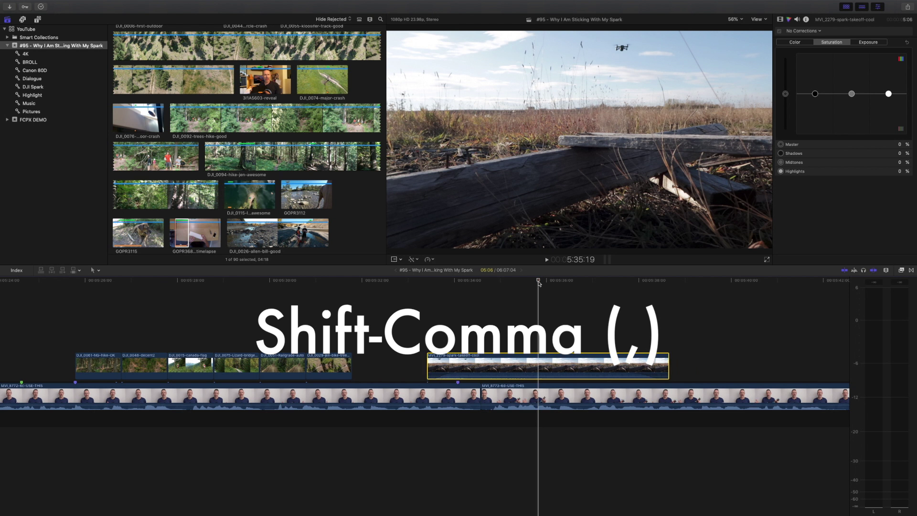
pyautogui.hotkey('shift', ',')
pyautogui.hotkey('shift', ',')
pyautogui.hotkey('shift', '.')
pyautogui.hotkey('shift', '.')
pyautogui.hotkey('shift', '.')
pyautogui.hotkey('shift', '.')
pyautogui.hotkey('shift', '.')
pyautogui.hotkey('shift', '.')
pyautogui.hotkey('shift', '.')
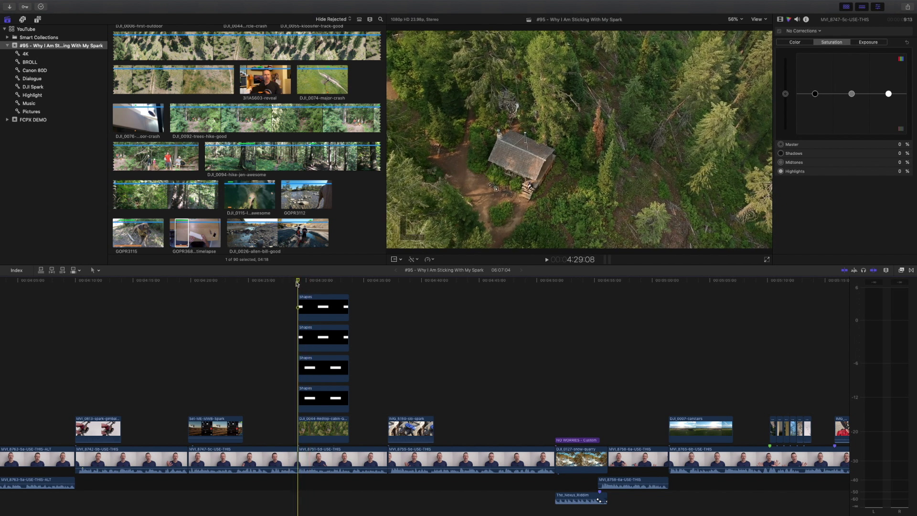
pyautogui.moveTo(281, 286); pyautogui.dragTo(353, 399)
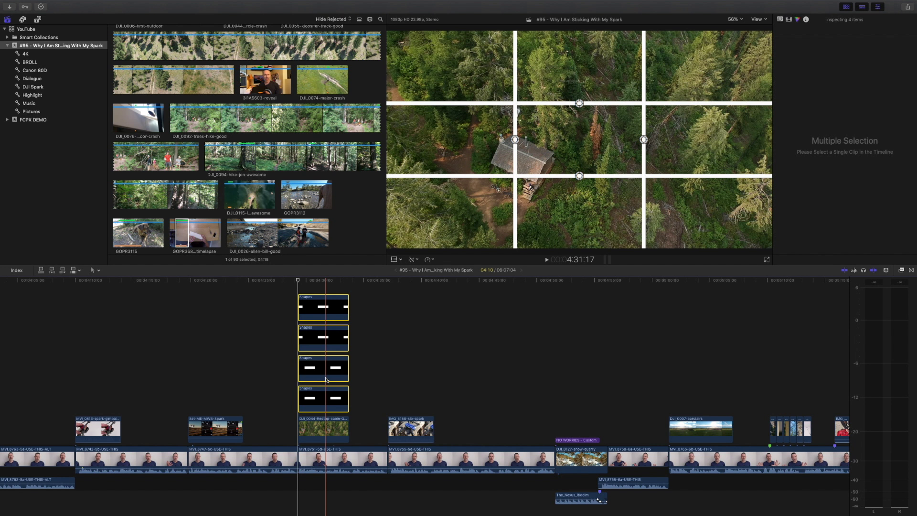
pyautogui.press('v')
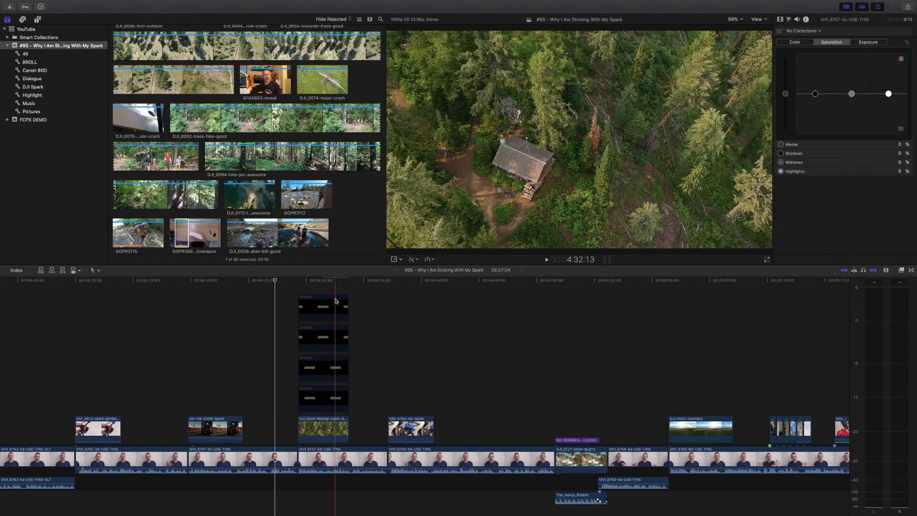
pyautogui.moveTo(287, 290); pyautogui.dragTo(353, 414)
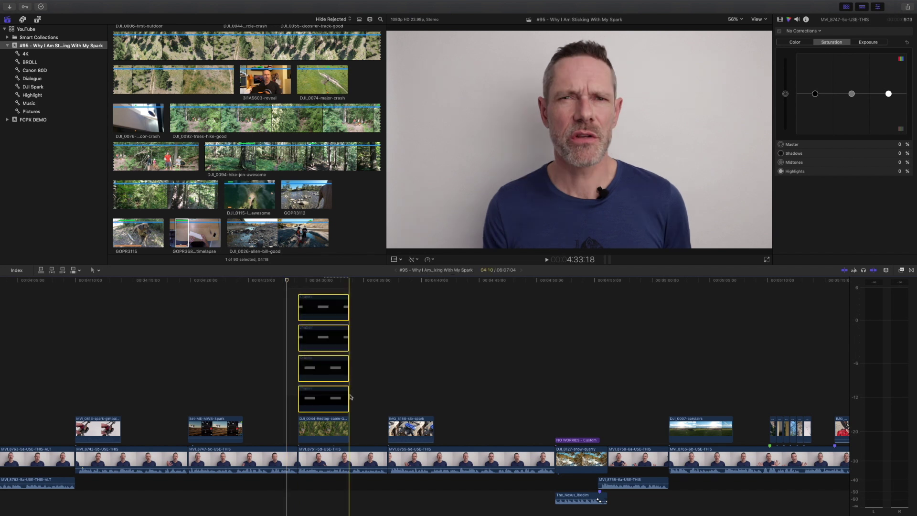
pyautogui.press('v')
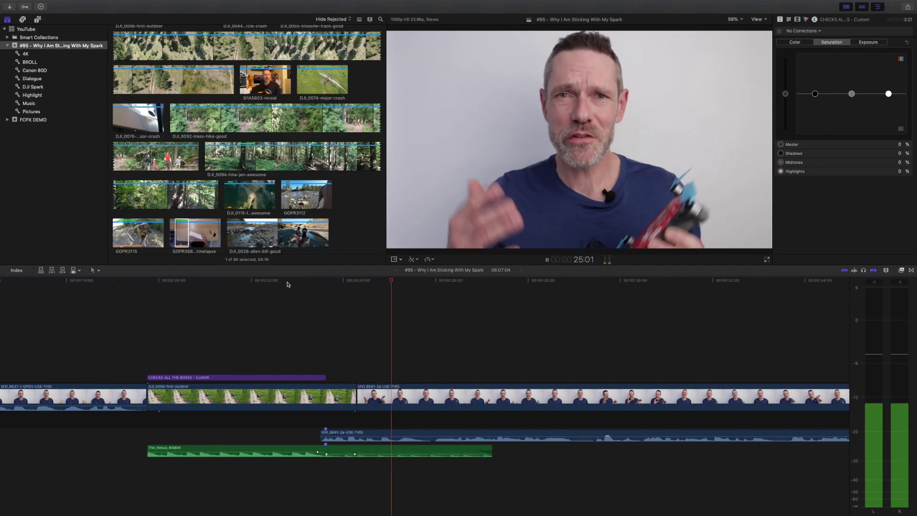
# Stop playback, scrub back to the cyclists drone shot, and solo The_Nexus_Riddim music clip
pyautogui.press('space')
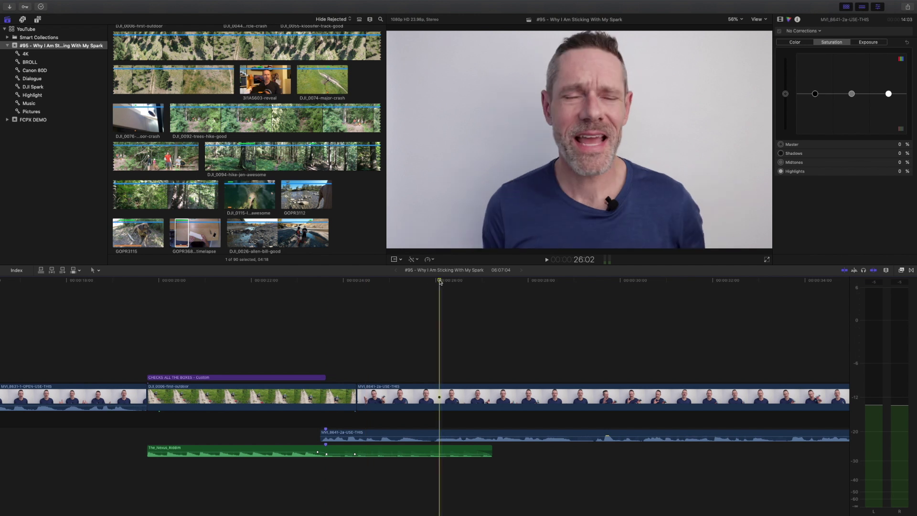
pyautogui.moveTo(440, 281); pyautogui.dragTo(296, 305)
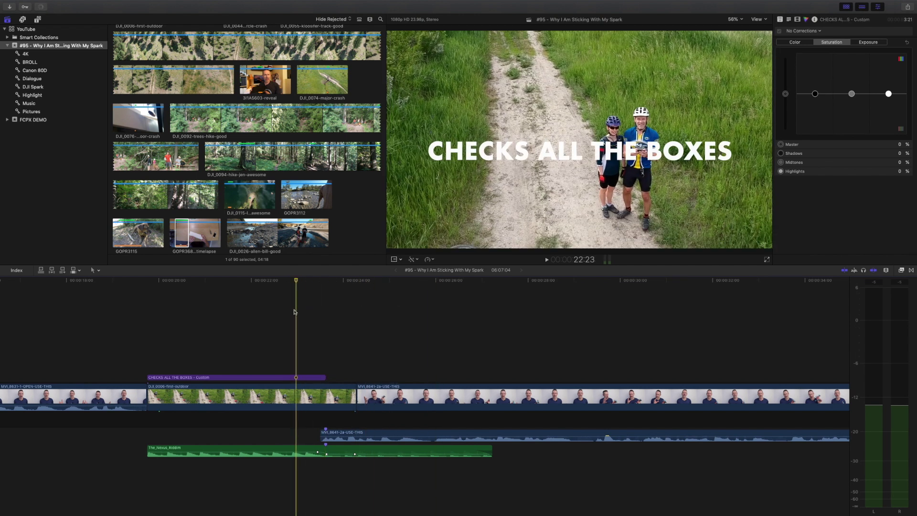
pyautogui.click(282, 449)
pyautogui.hotkey('alt', 's')
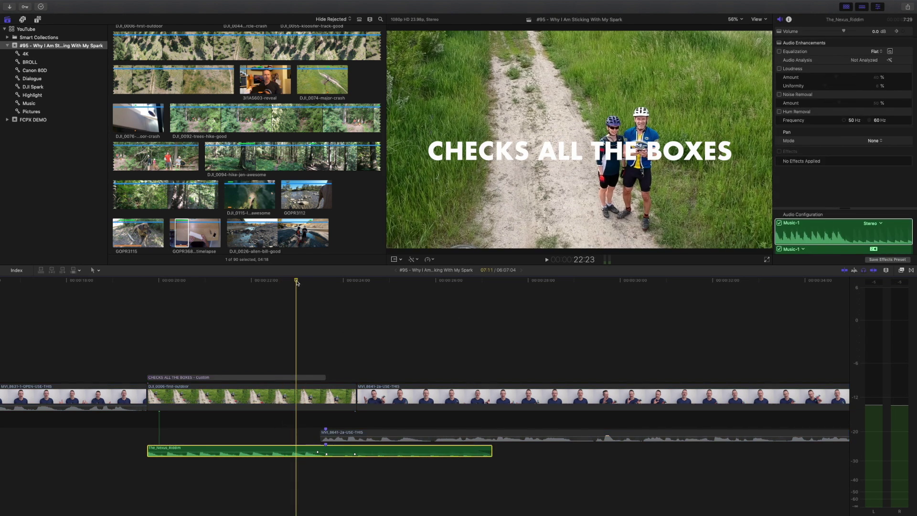
# Play from 22:23, stop, then restart playback from the drone clip
pyautogui.press('space')
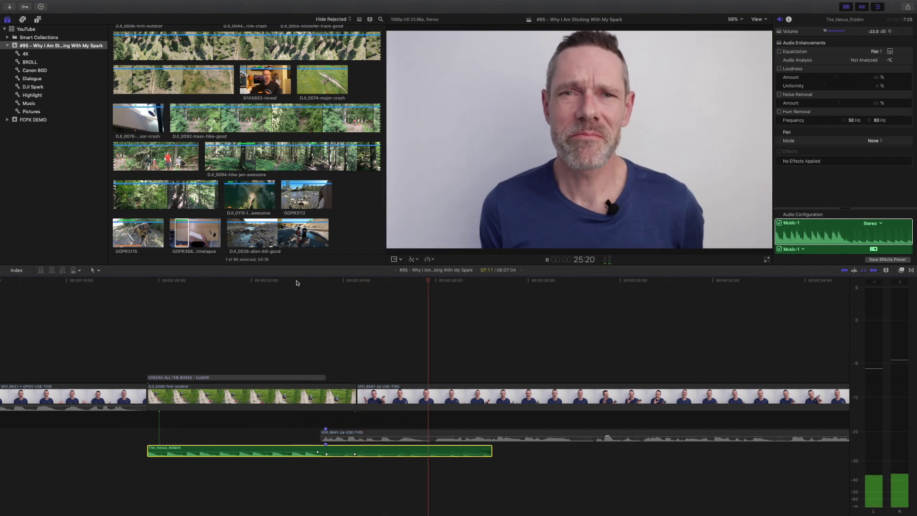
pyautogui.press('space')
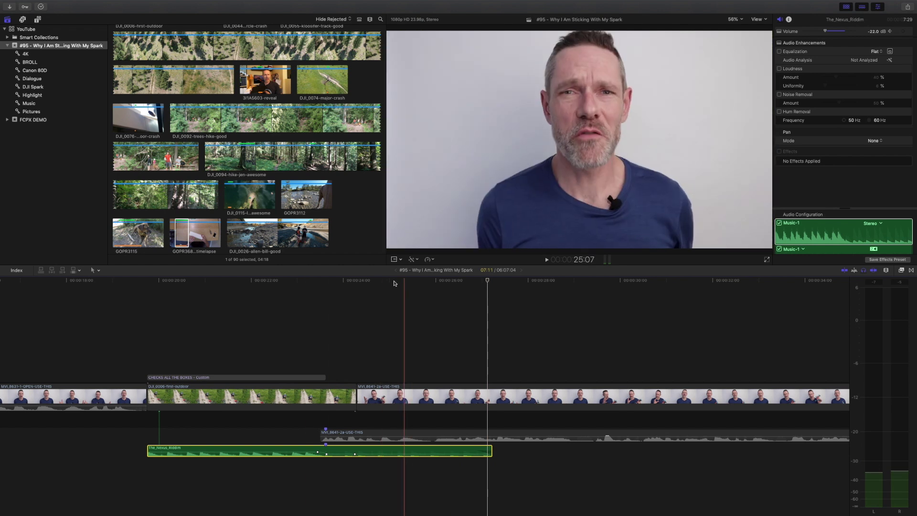
pyautogui.click(349, 282)
pyautogui.press('space')
pyautogui.press('space')
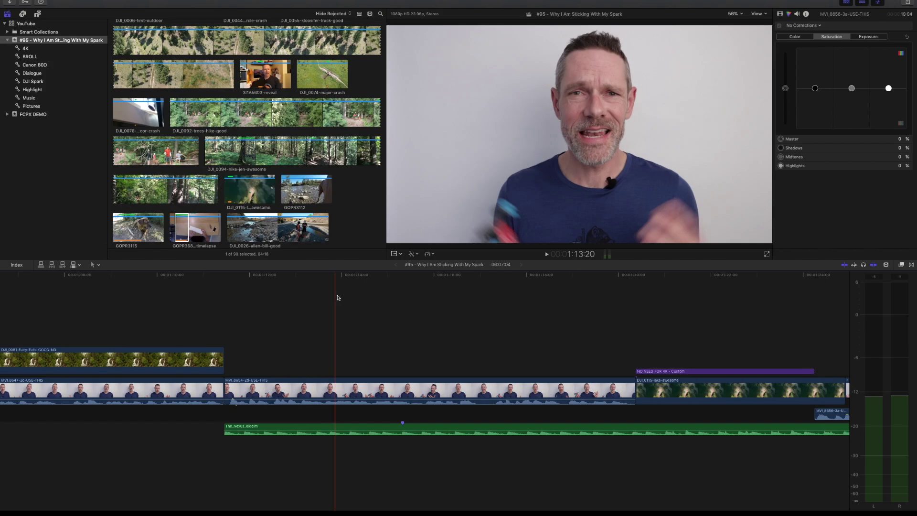
# Mark a range across the music clip and drag its volume down
pyautogui.press('l')
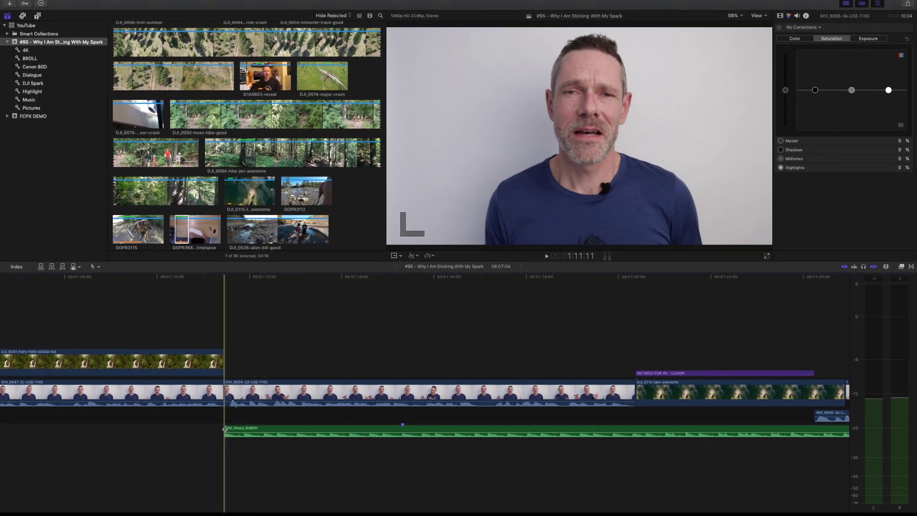
pyautogui.press('r')
pyautogui.moveTo(225, 428); pyautogui.dragTo(630, 432)
pyautogui.moveTo(507, 429); pyautogui.dragTo(509, 442)
pyautogui.hscroll(10, 542, 368)
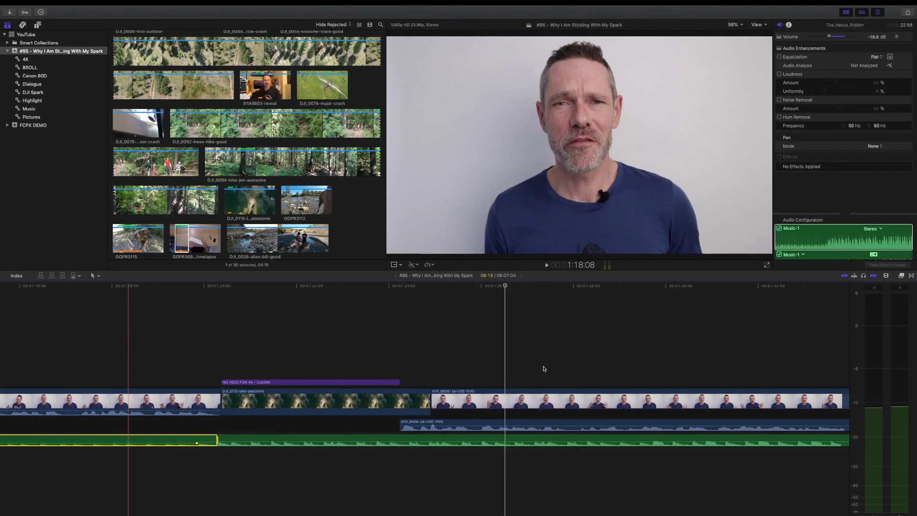
pyautogui.hscroll(2, 525, 378)
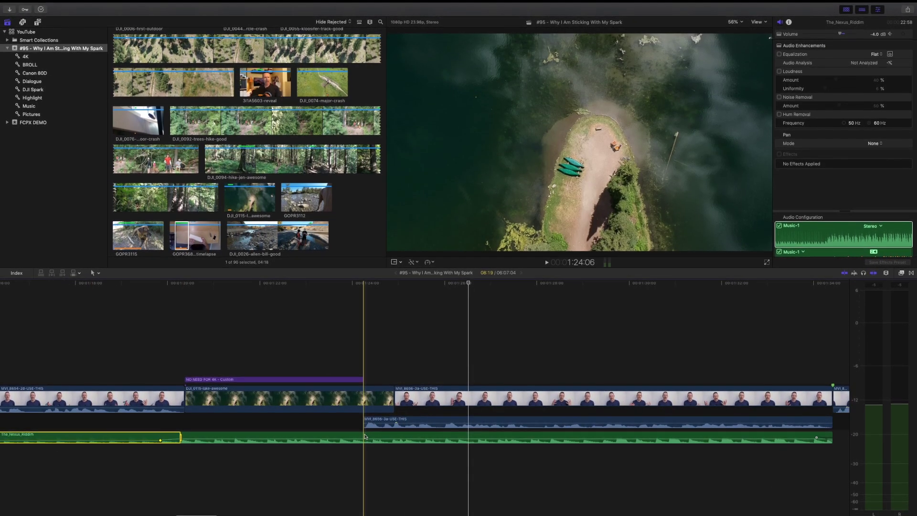
# Lower a new music range from the playhead to -20 dB and adjust its volume keyframe
pyautogui.press('r')
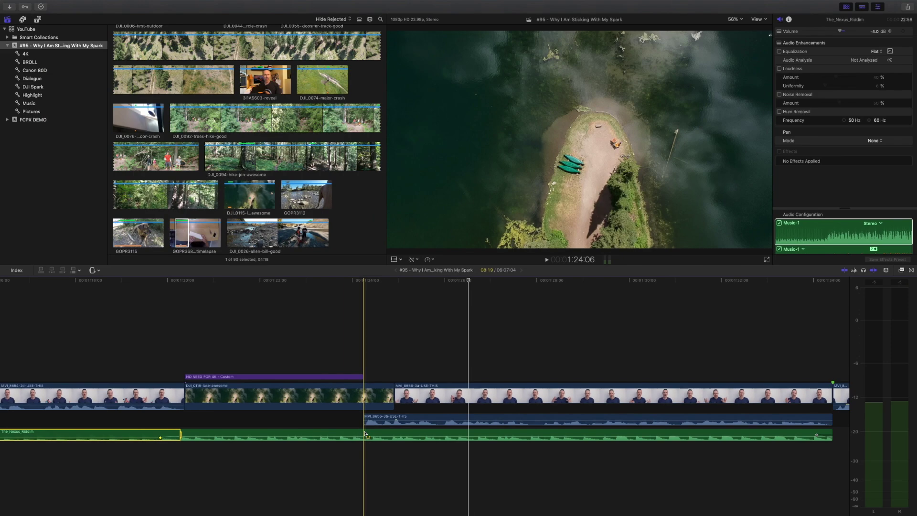
pyautogui.moveTo(366, 434); pyautogui.dragTo(600, 431)
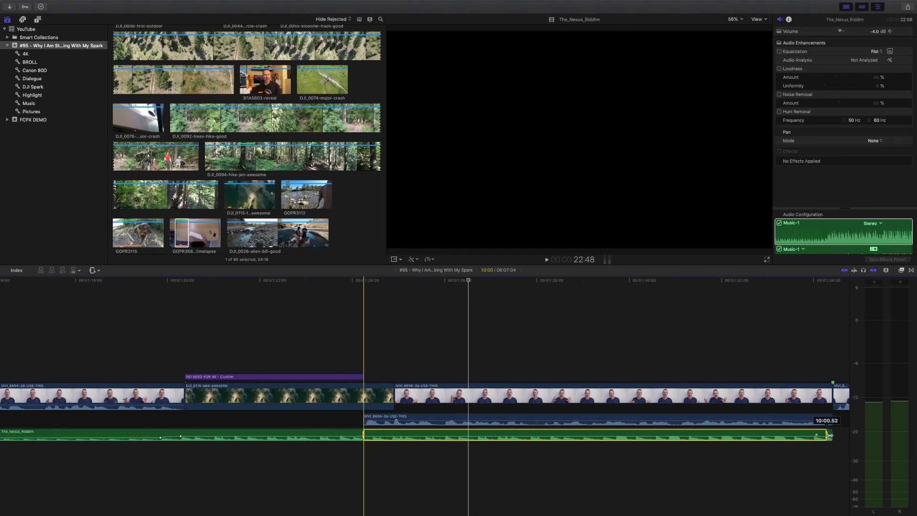
pyautogui.press('a')
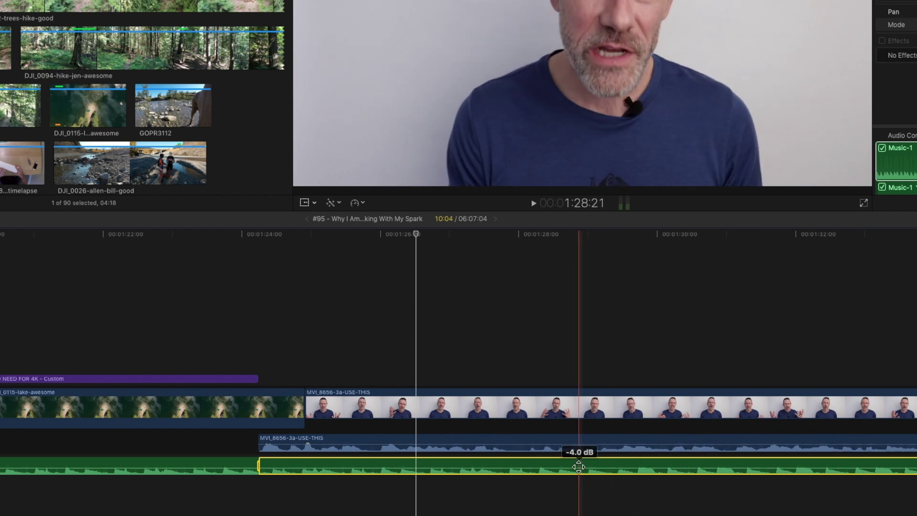
pyautogui.moveTo(578, 466); pyautogui.dragTo(578, 469)
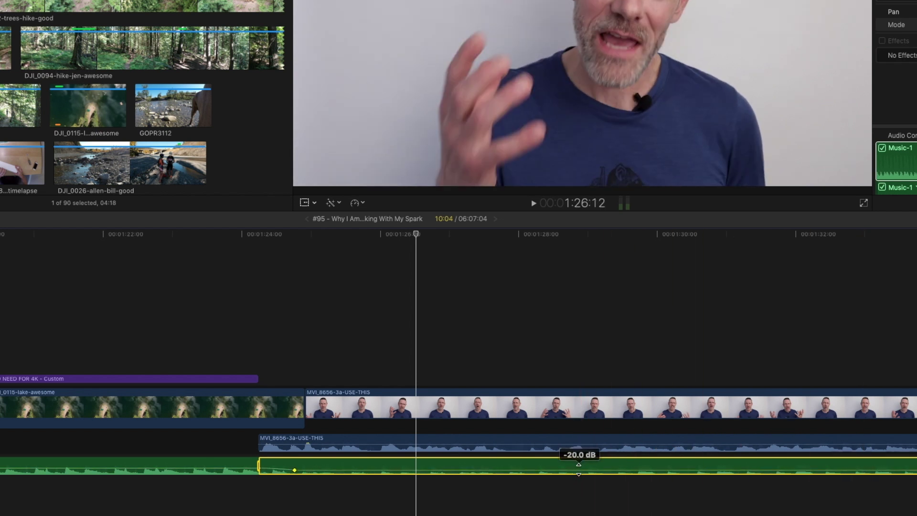
pyautogui.click(466, 416)
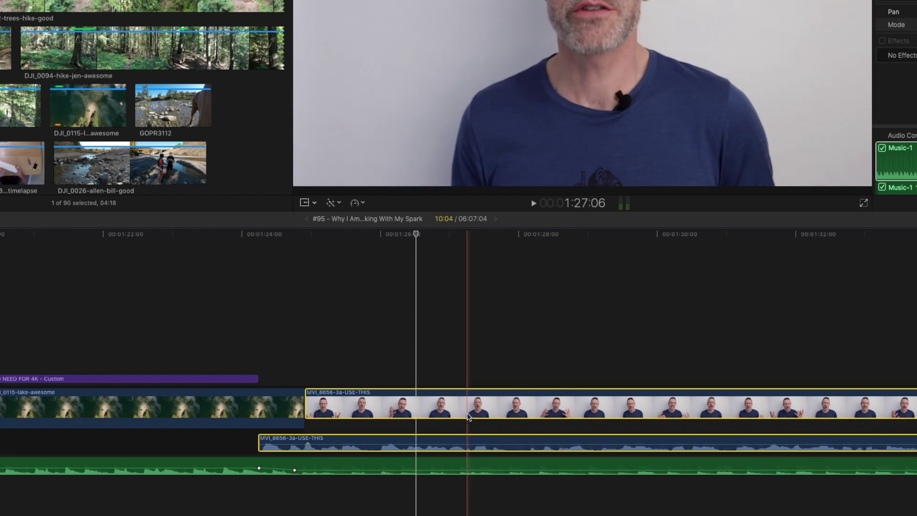
pyautogui.moveTo(294, 470); pyautogui.dragTo(279, 471)
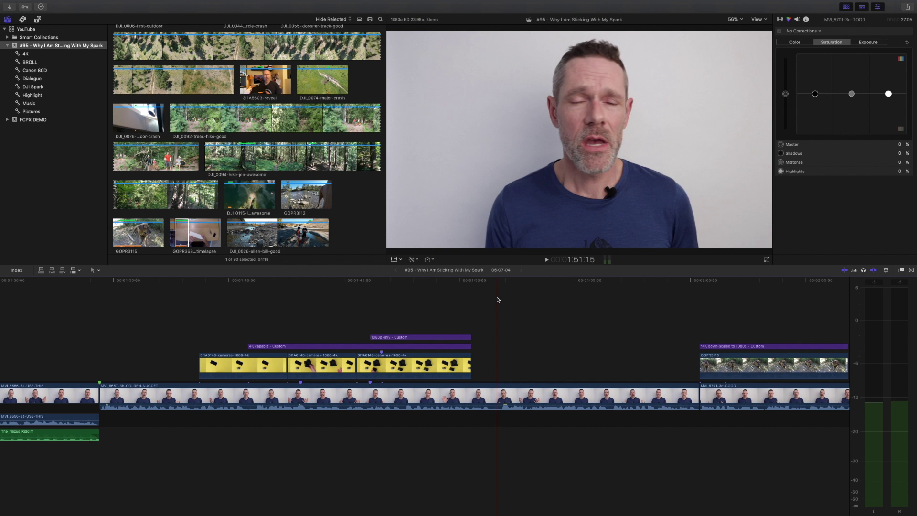
# Split the MVI_8657 talking clip at the playhead and play on from the cut
pyautogui.press('super+b')
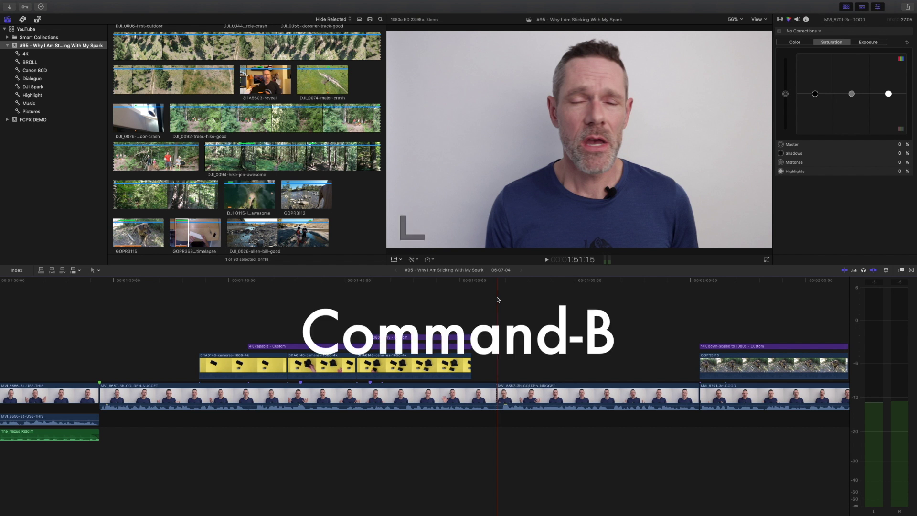
pyautogui.press('space')
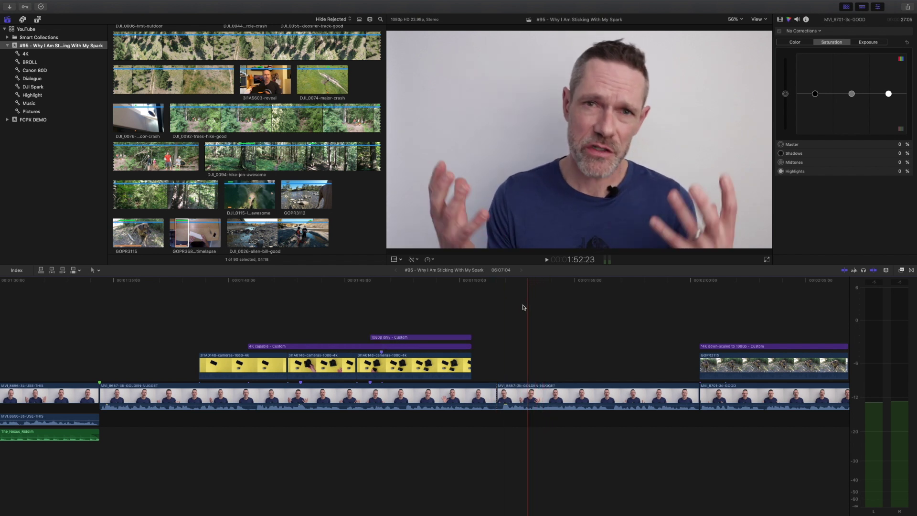
pyautogui.hscroll(5, 607, 367)
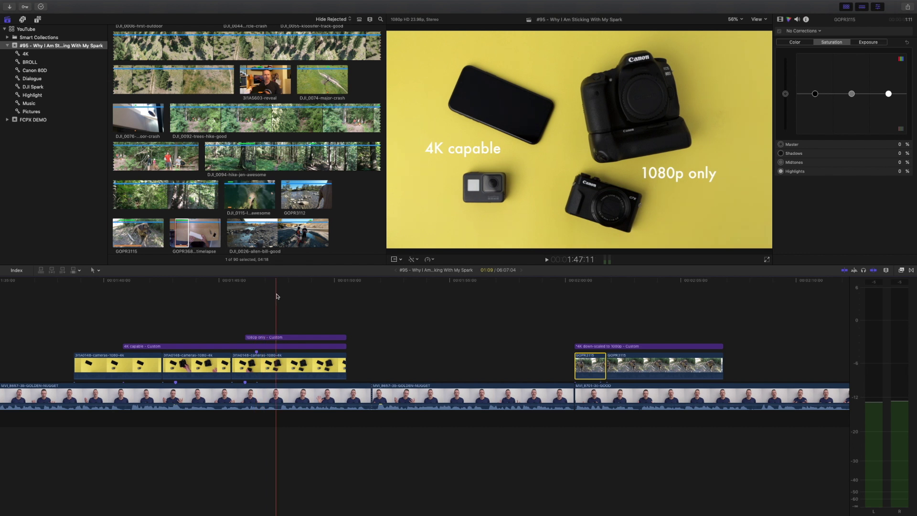
# Cut every layer at the playhead and lift that section with its camera clips out
pyautogui.press('shift+super+b')
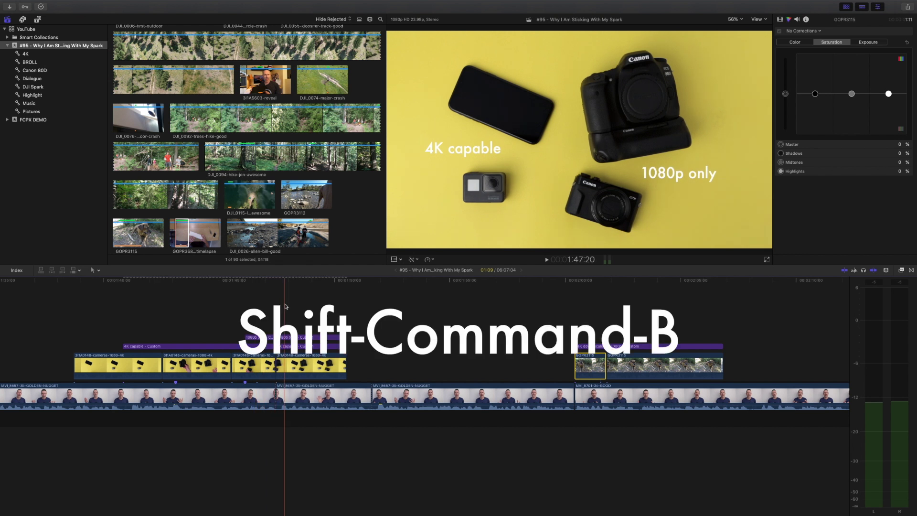
pyautogui.click(307, 394)
pyautogui.moveTo(365, 374); pyautogui.dragTo(384, 363)
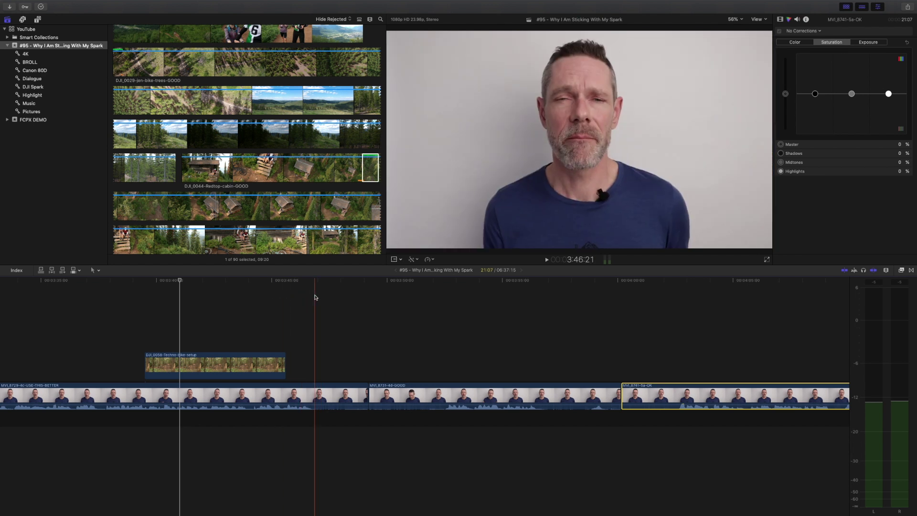
# Blade off a short piece of the talking clip and ripple-delete it
pyautogui.press('b')
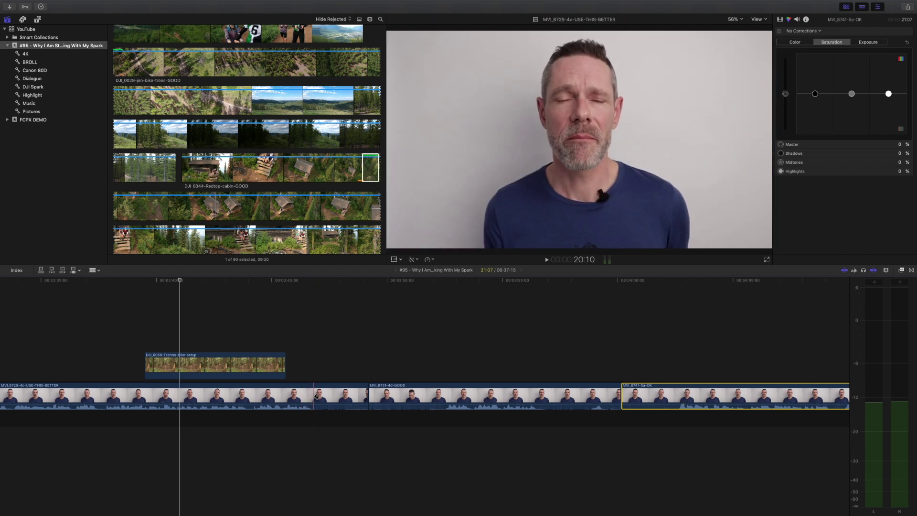
pyautogui.click(314, 396)
pyautogui.click(339, 396)
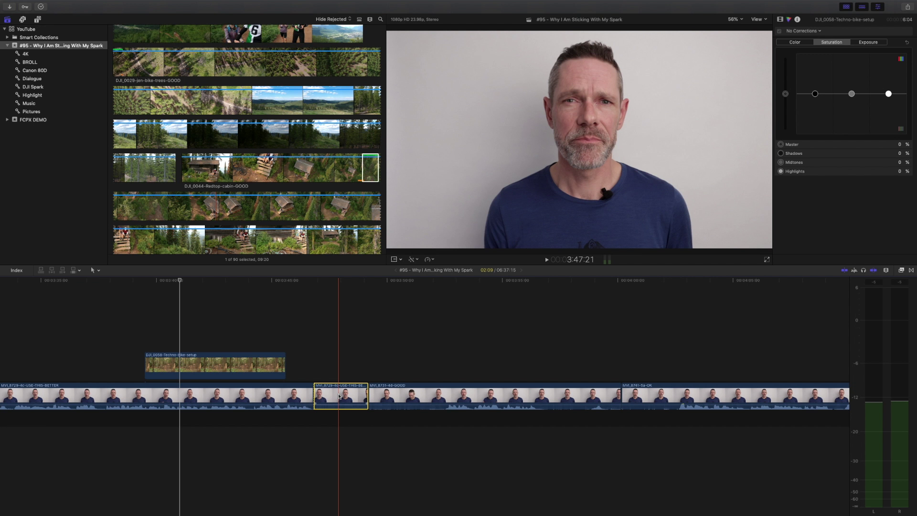
pyautogui.press('BackSpace')
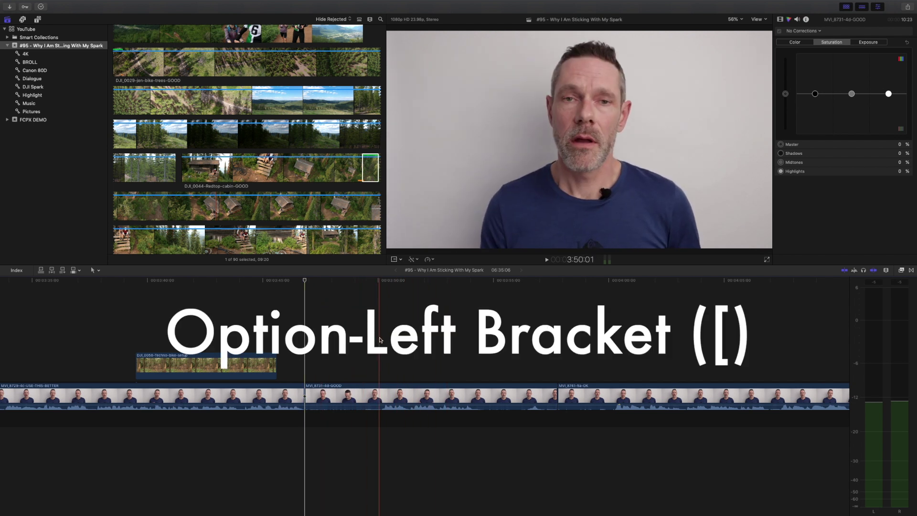
# Trim MVI_8731's start and end and MVI_8741's end to the skimmer
pyautogui.hotkey('alt', '[')
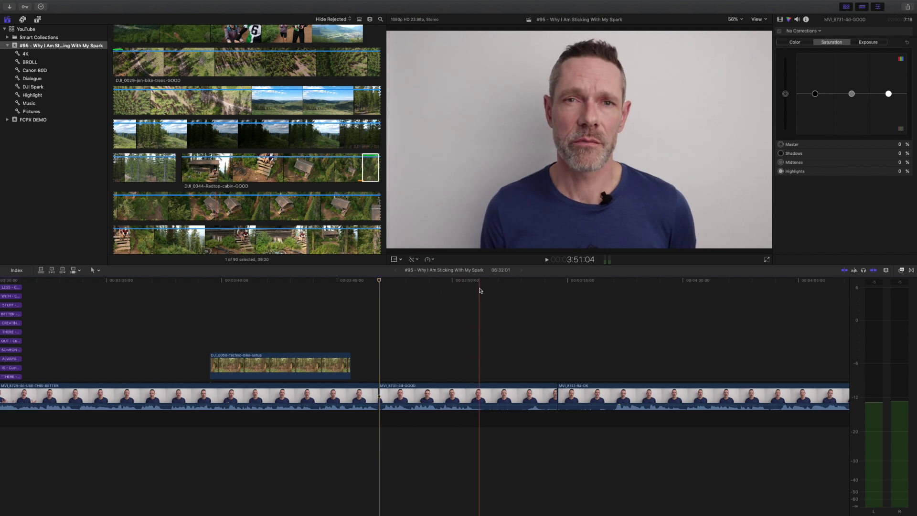
pyautogui.hotkey('alt', ']')
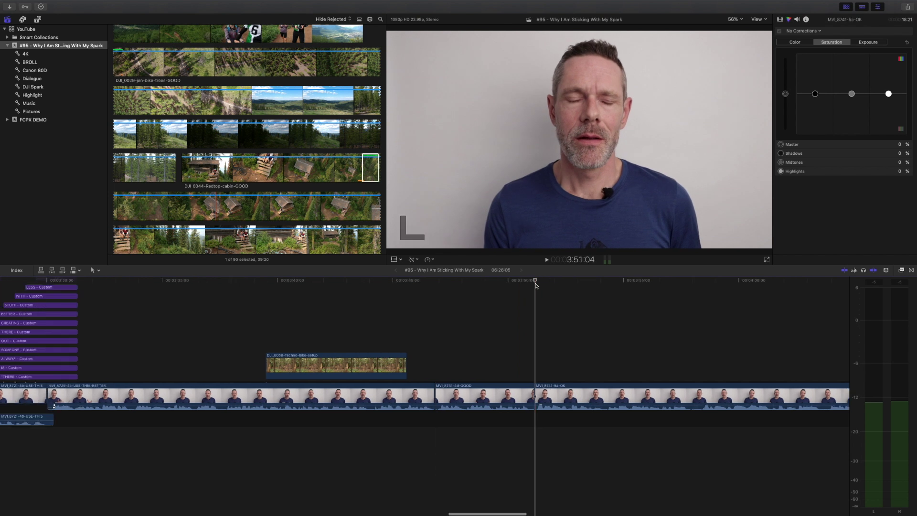
pyautogui.hscroll(8, 735, 363)
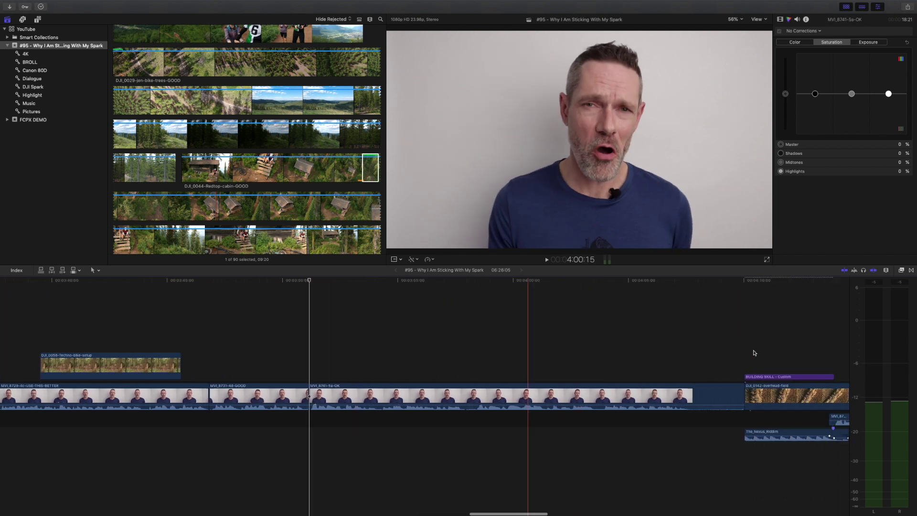
pyautogui.hotkey('alt', ']')
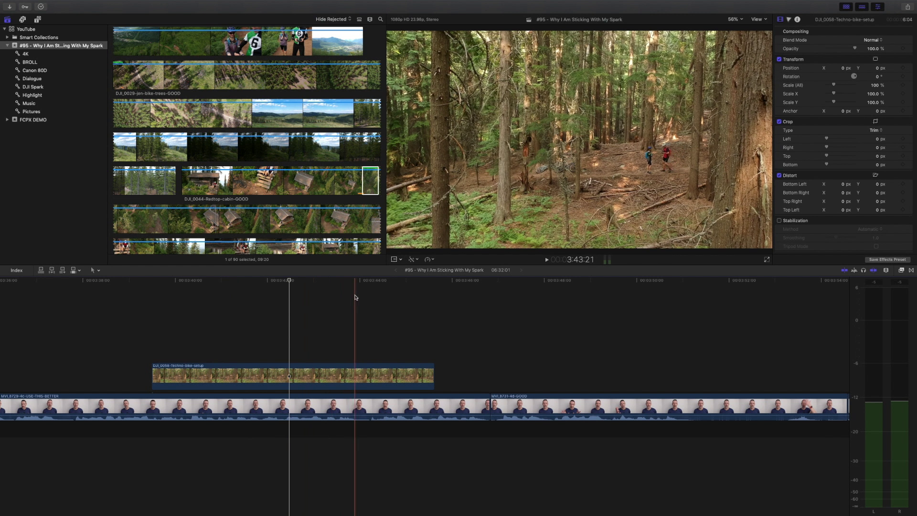
# Raise DJI_0058's master saturation in the Color Board and pick the Shadows puck
pyautogui.press('super+6')
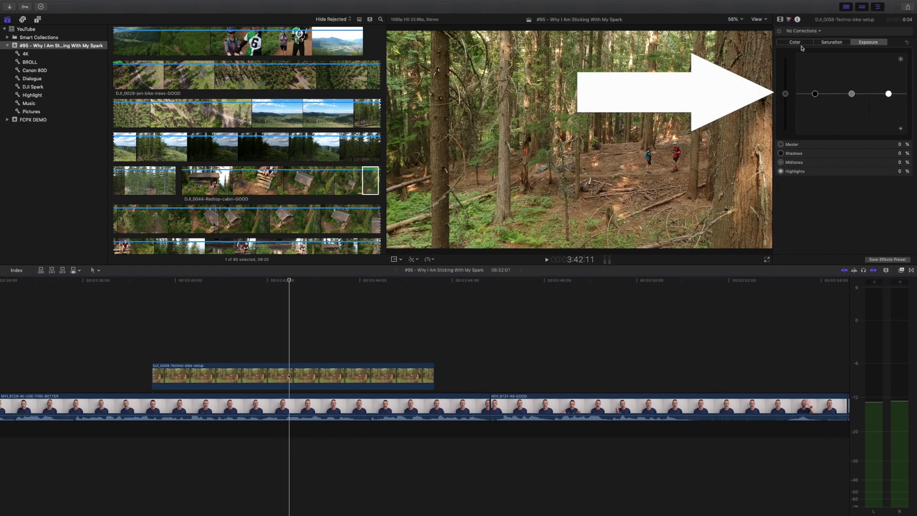
pyautogui.moveTo(785, 94); pyautogui.dragTo(785, 90)
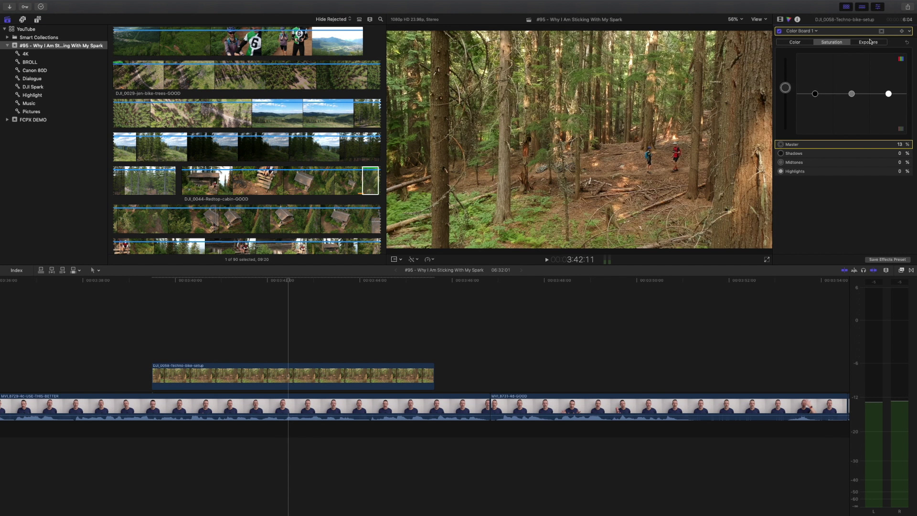
pyautogui.click(814, 93)
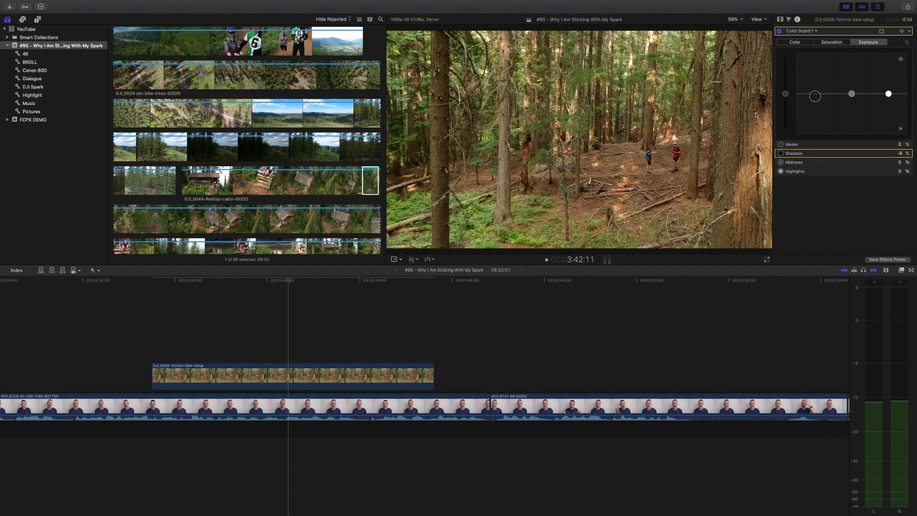
pyautogui.click(528, 281)
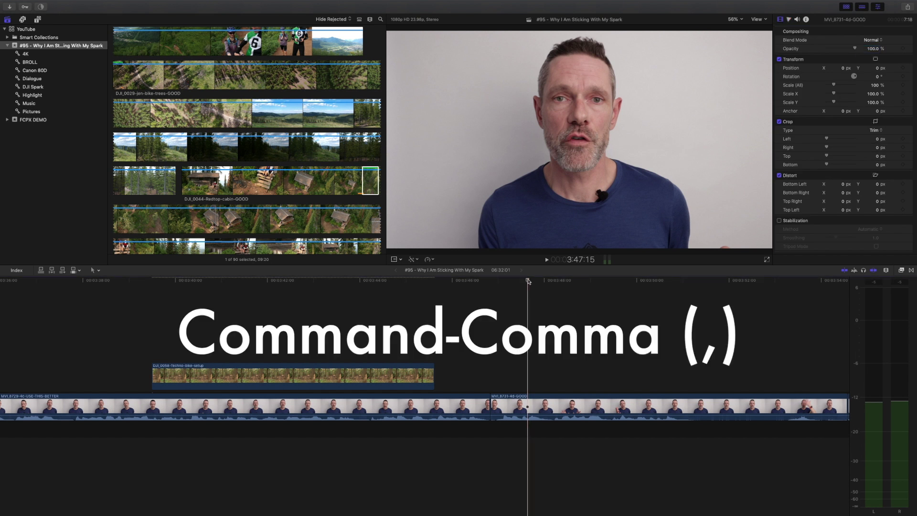
# Set General preferences' Color Correction to Color Wheels, close preferences, and show the wheels
pyautogui.press('super+comma')
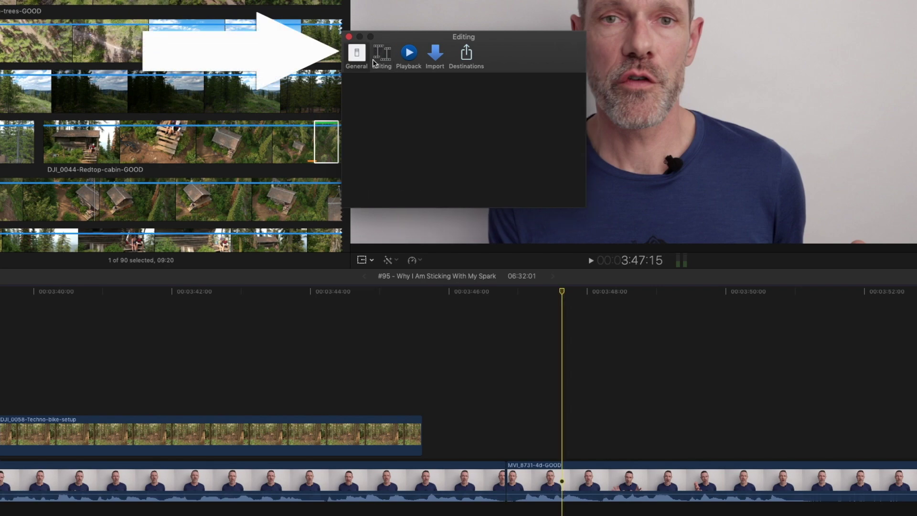
pyautogui.click(530, 148)
pyautogui.click(491, 157)
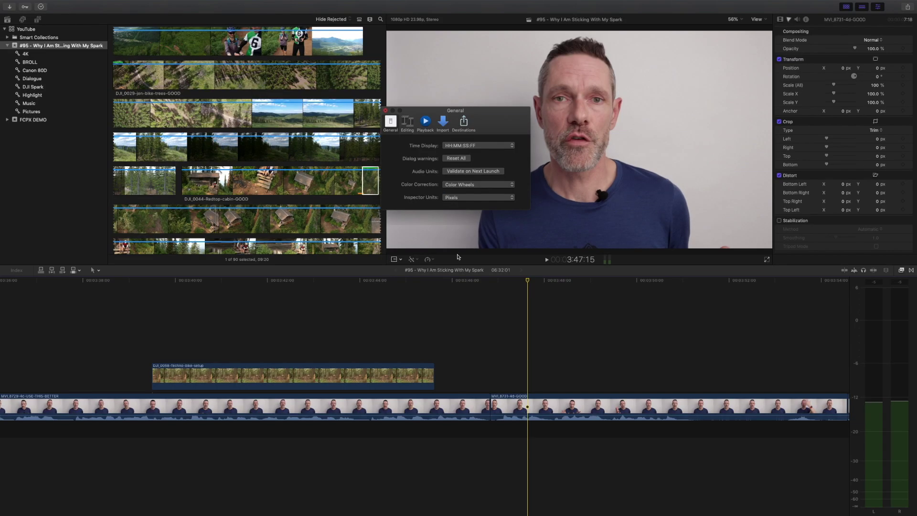
pyautogui.press('super+w')
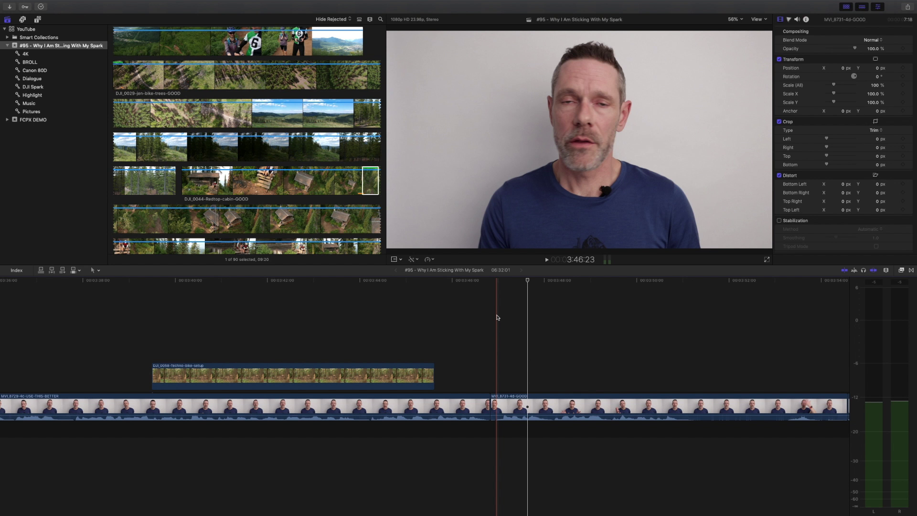
pyautogui.press('super+6')
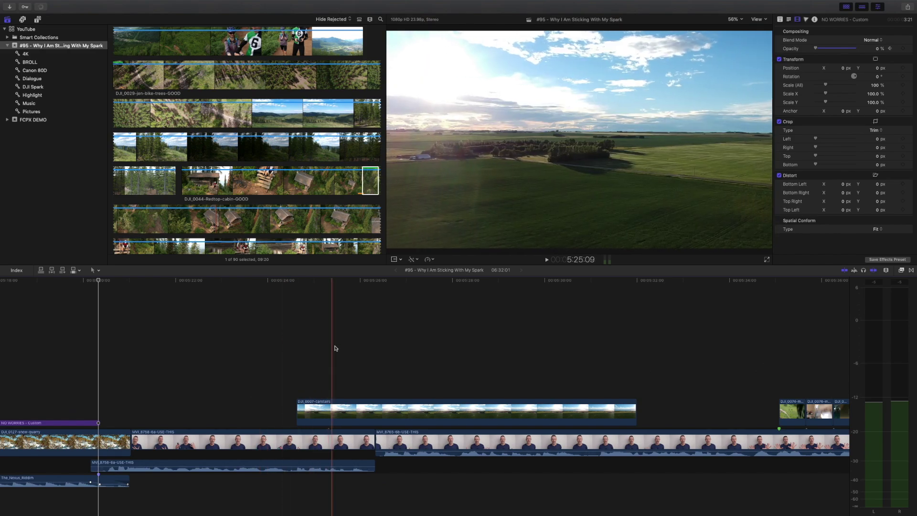
# Reposition the carstairs clip, move MVI_8758-6a with its B-roll, then delete and undo
pyautogui.click(342, 404)
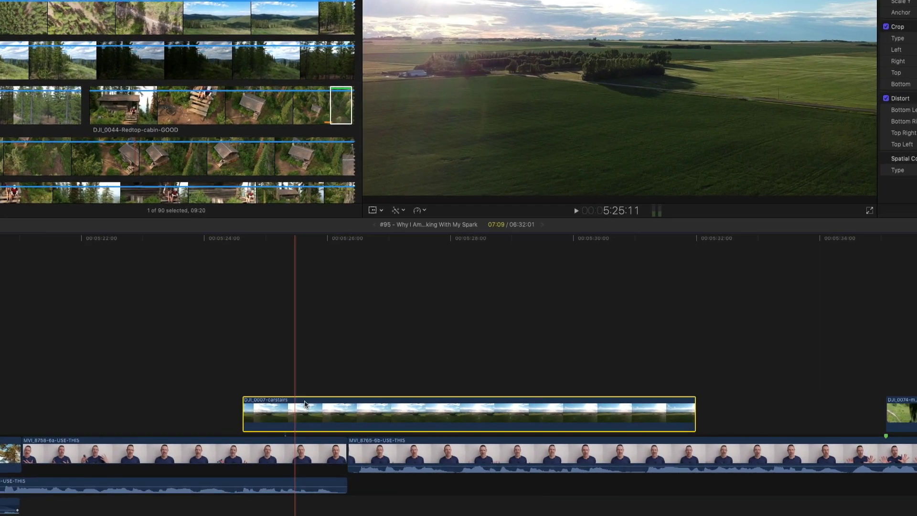
pyautogui.moveTo(305, 403)
pyautogui.mouseDown()
pyautogui.moveTo(304, 325)
pyautogui.moveTo(327, 317)
pyautogui.moveTo(294, 322)
pyautogui.moveTo(297, 410)
pyautogui.mouseUp()
pyautogui.click(226, 463)
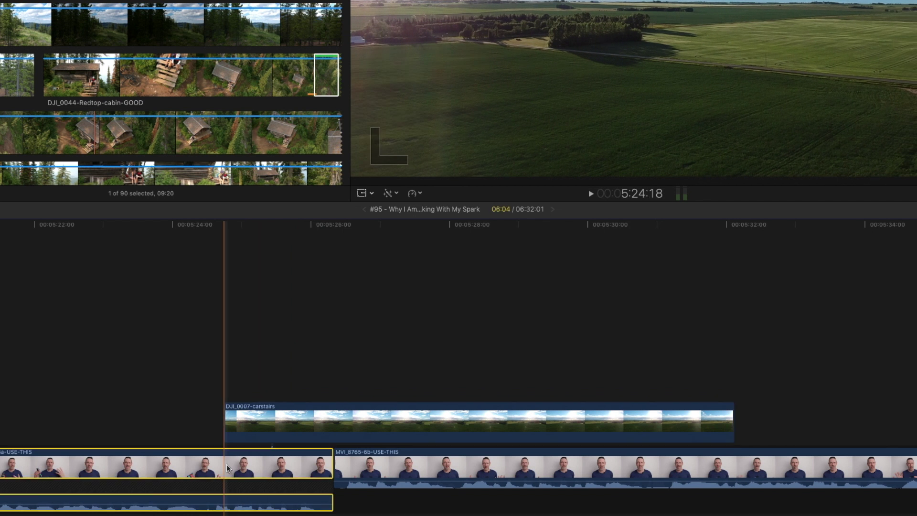
pyautogui.moveTo(226, 463)
pyautogui.mouseDown()
pyautogui.moveTo(224, 446)
pyautogui.moveTo(308, 405)
pyautogui.moveTo(240, 461)
pyautogui.mouseUp()
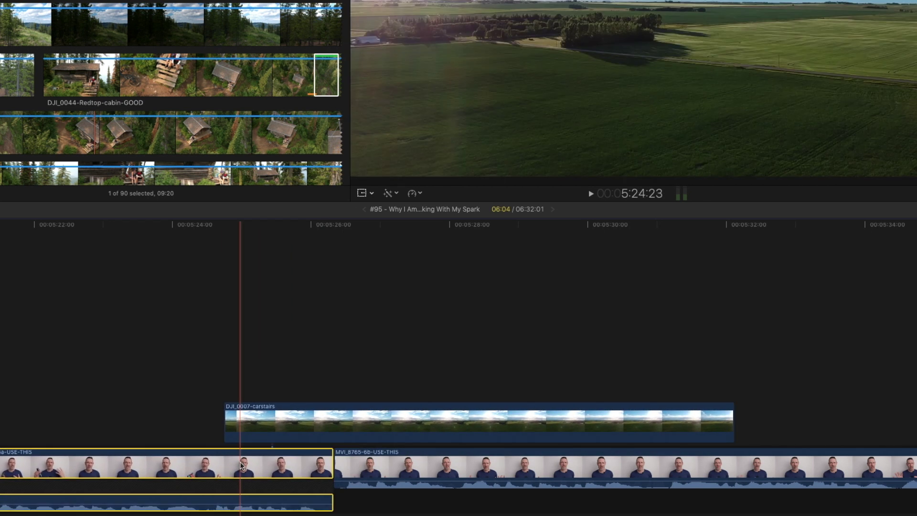
pyautogui.press('BackSpace')
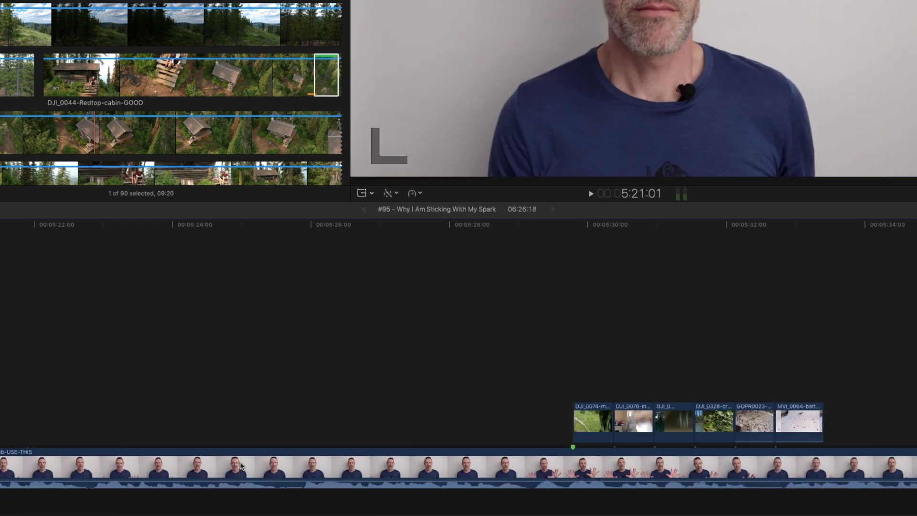
pyautogui.press('super+z')
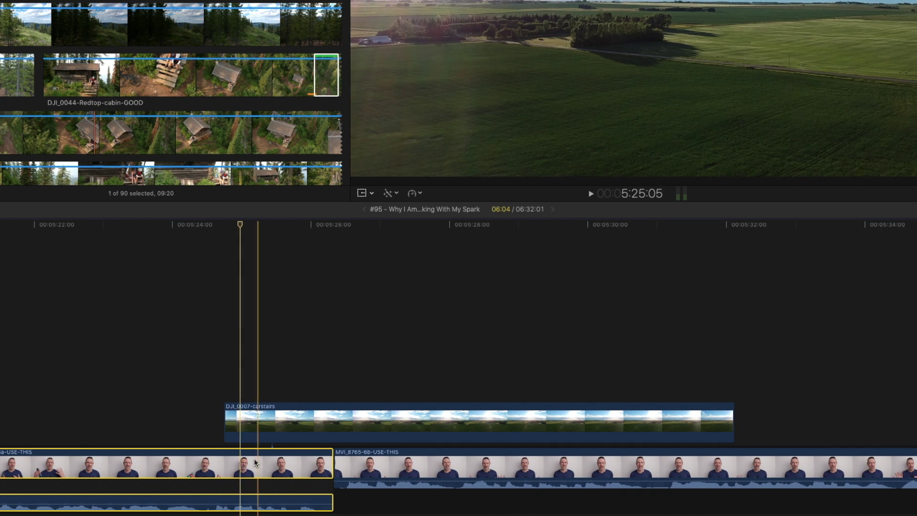
# Move the DJI_0007-carstairs connection point onto MVI_8765-6b-USE-THIS and nudge it later
pyautogui.click(360, 460)
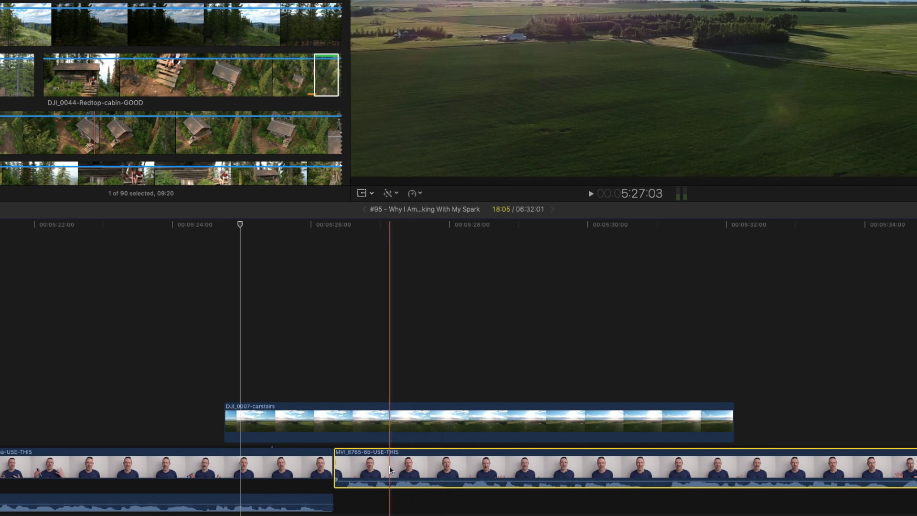
pyautogui.hscroll(-1, 388, 466)
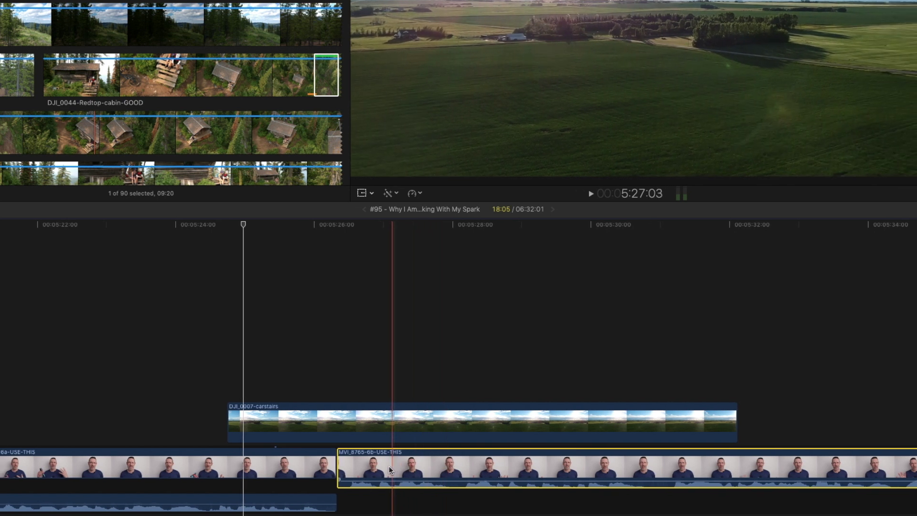
pyautogui.keyDown('alt'); pyautogui.keyDown('super'); pyautogui.click(393, 427); pyautogui.keyUp('super'); pyautogui.keyUp('alt')
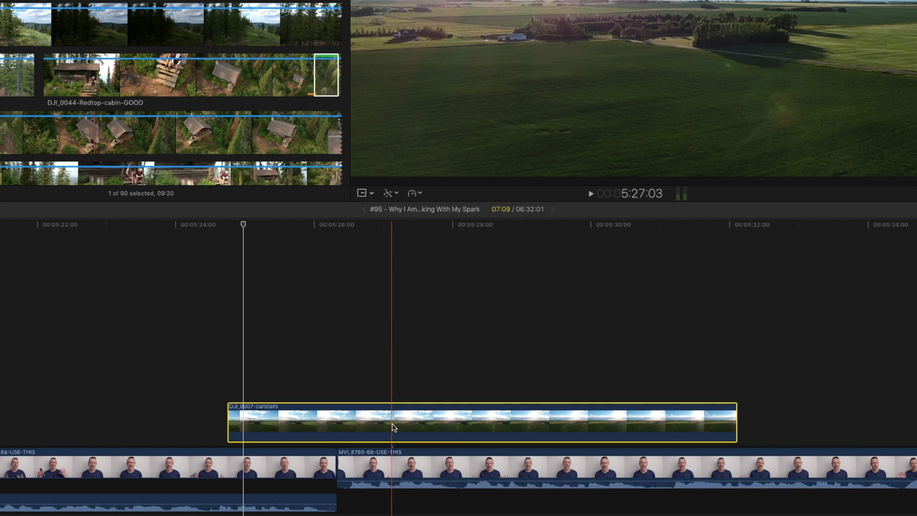
pyautogui.moveTo(421, 428); pyautogui.dragTo(450, 447)
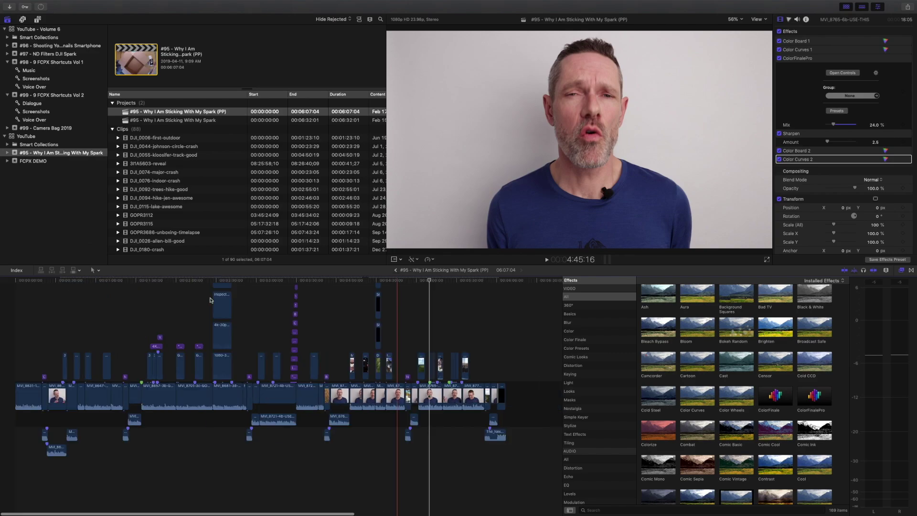
# Move the playhead past the unboxing timelapse clip and zoom the timeline in around it
pyautogui.click(292, 287)
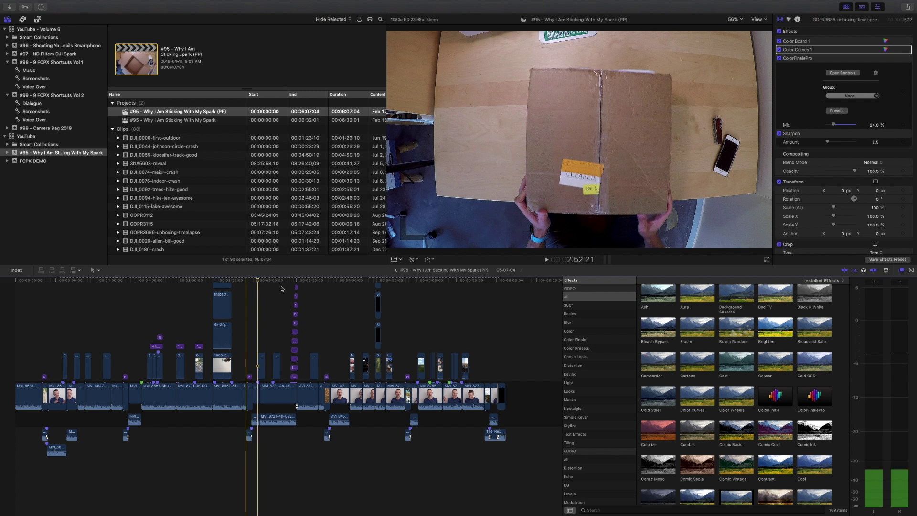
pyautogui.moveTo(304, 289); pyautogui.dragTo(363, 298)
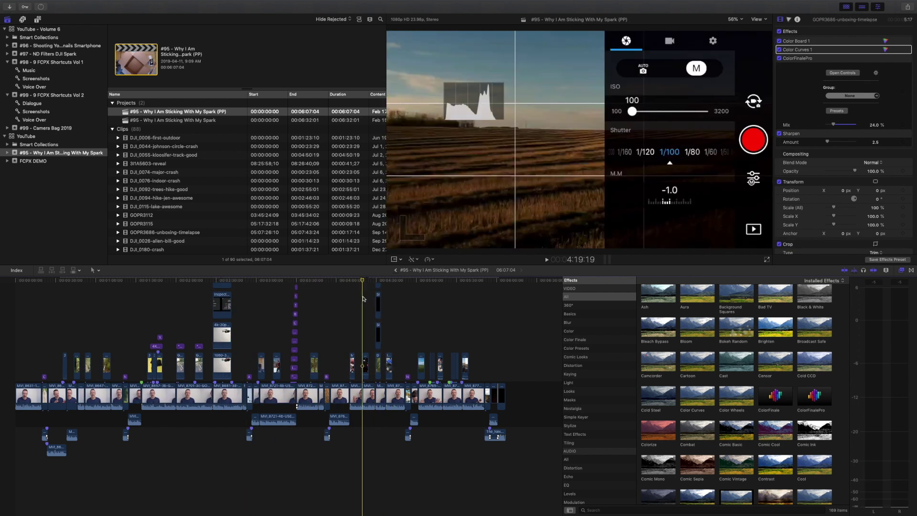
pyautogui.press('super+equal')
pyautogui.press('super+equal')
pyautogui.press('super+equal')
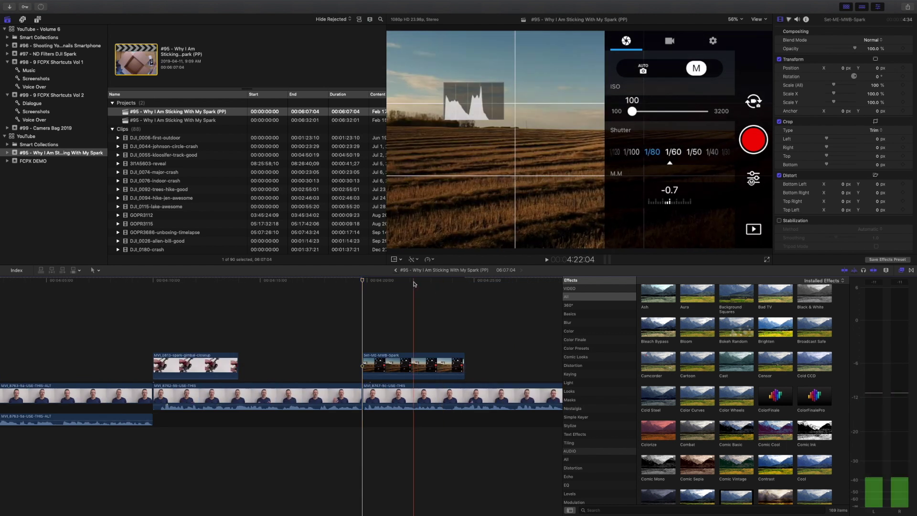
pyautogui.hscroll(10, 414, 283)
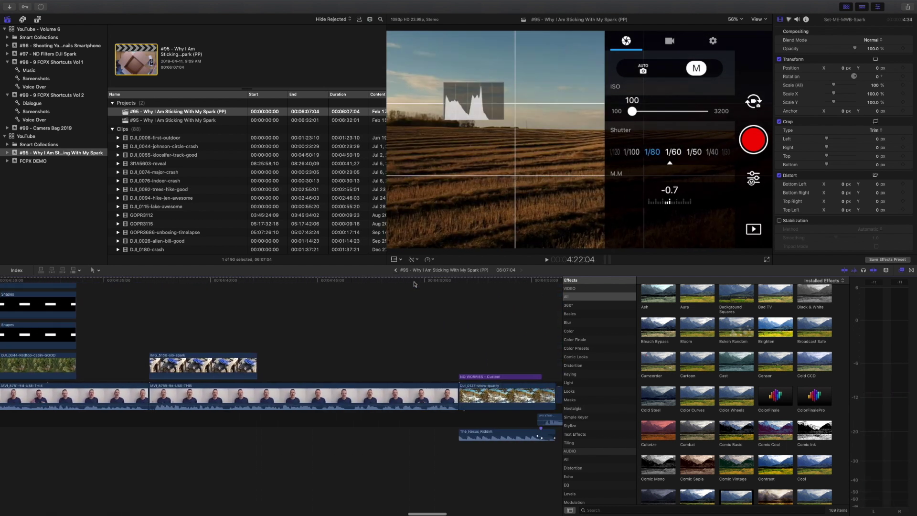
pyautogui.hscroll(10, 414, 284)
# Zoom further in on the carstairs aerial clip and hide the Effects browser
pyautogui.press('super+equal')
pyautogui.press('super+equal')
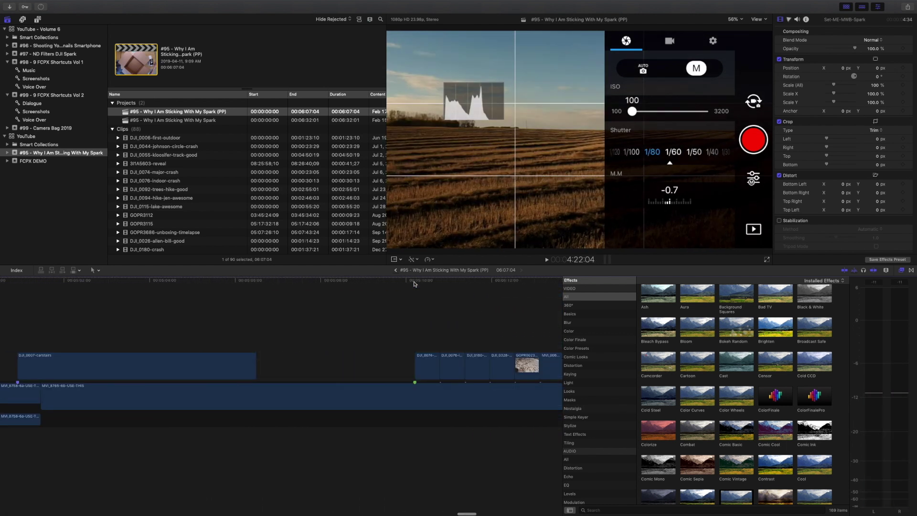
pyautogui.press('super+equal')
pyautogui.press('super+5')
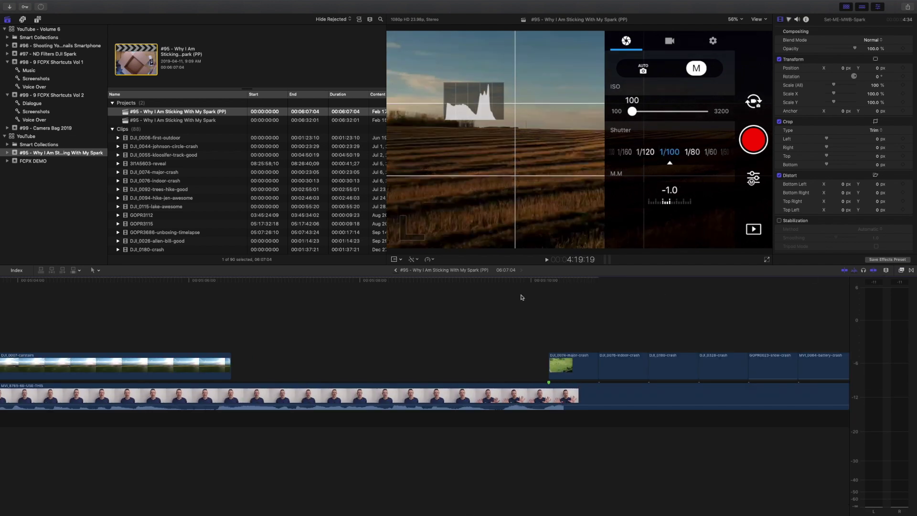